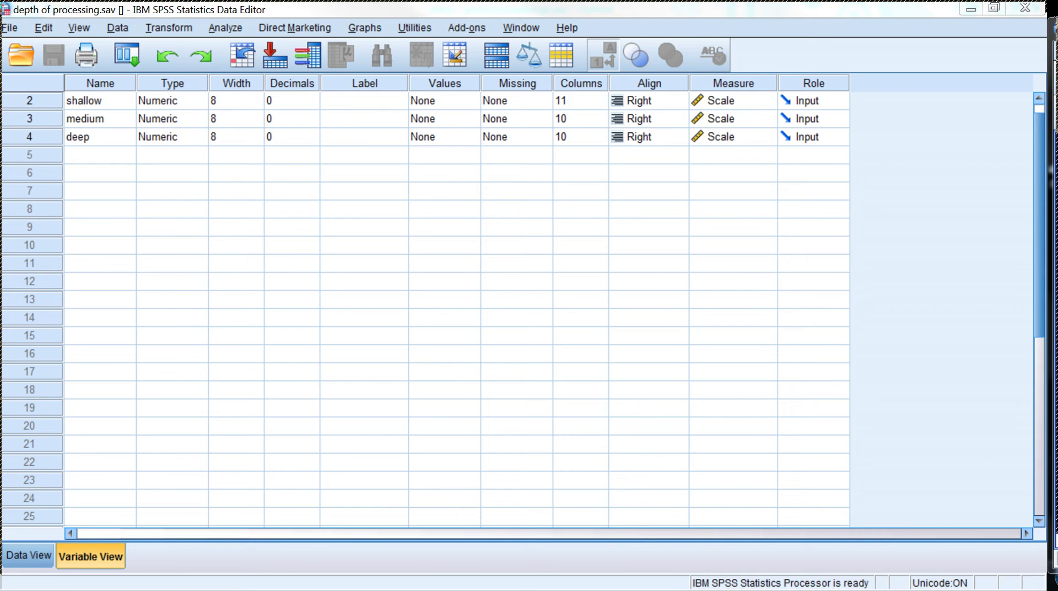
- Show the data values and examine the first participants' scores in the shallow, medium and deep conditions
click(29, 555)
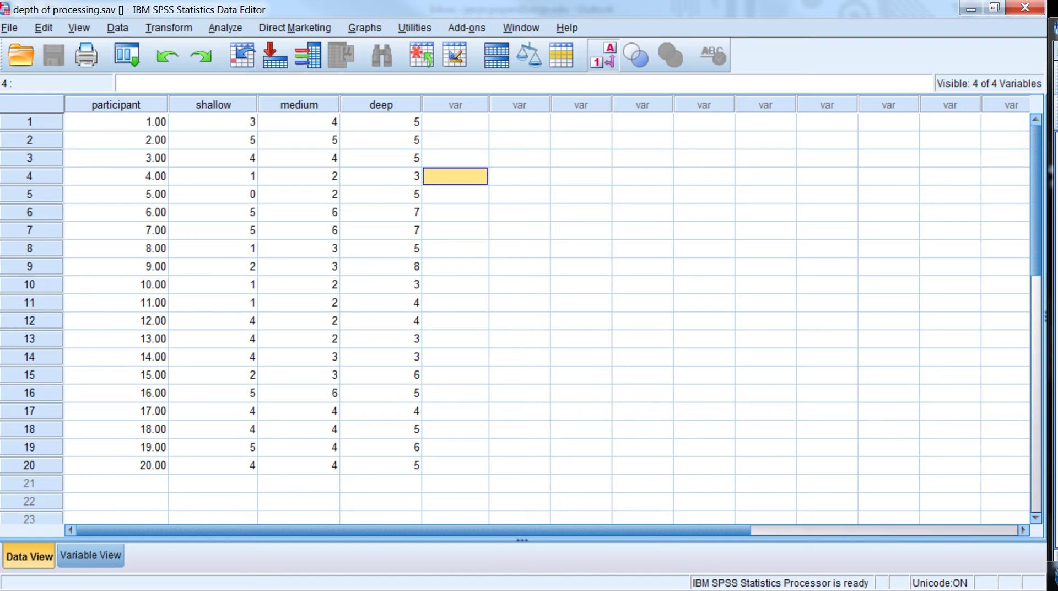
double_click(214, 122)
double_click(299, 121)
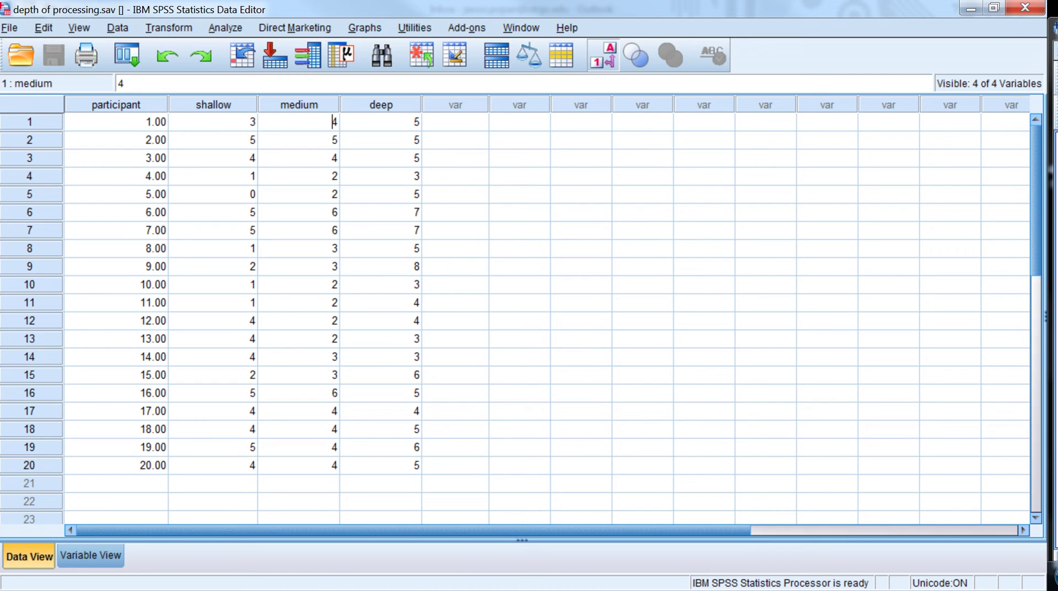
click(380, 122)
click(251, 122)
double_click(252, 121)
click(252, 122)
key(Return)
key(Up)
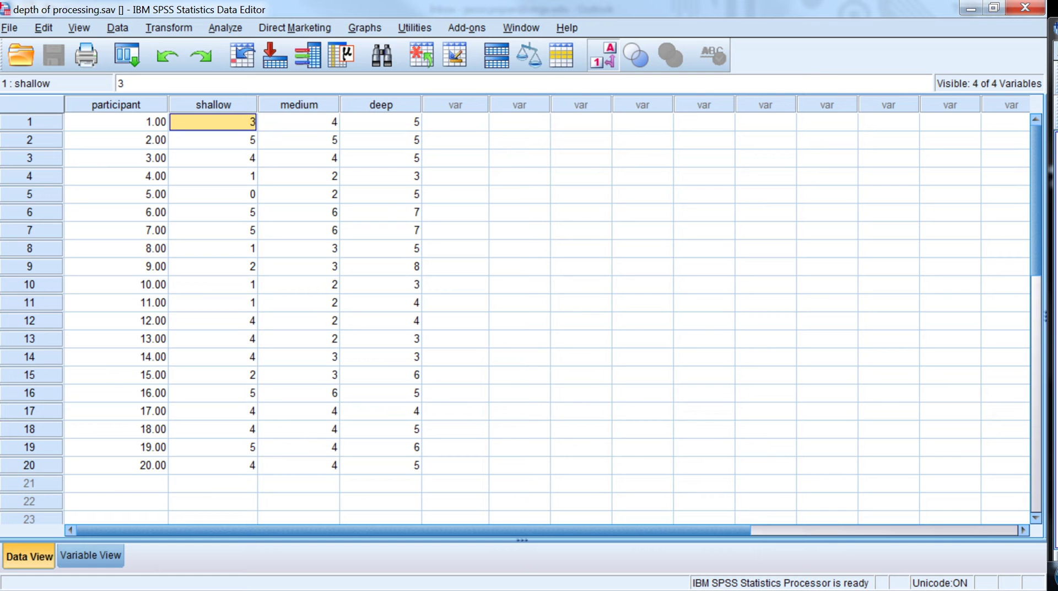
key(Down)
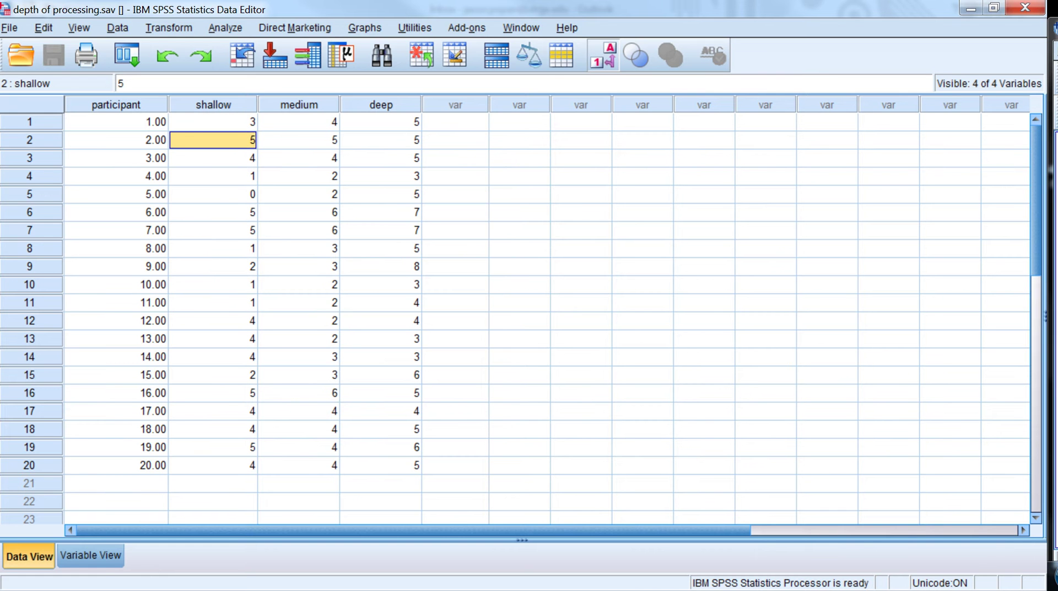
- Inspect the variable definition of shallow, and return to the first participant's three scores in the data
double_click(213, 105)
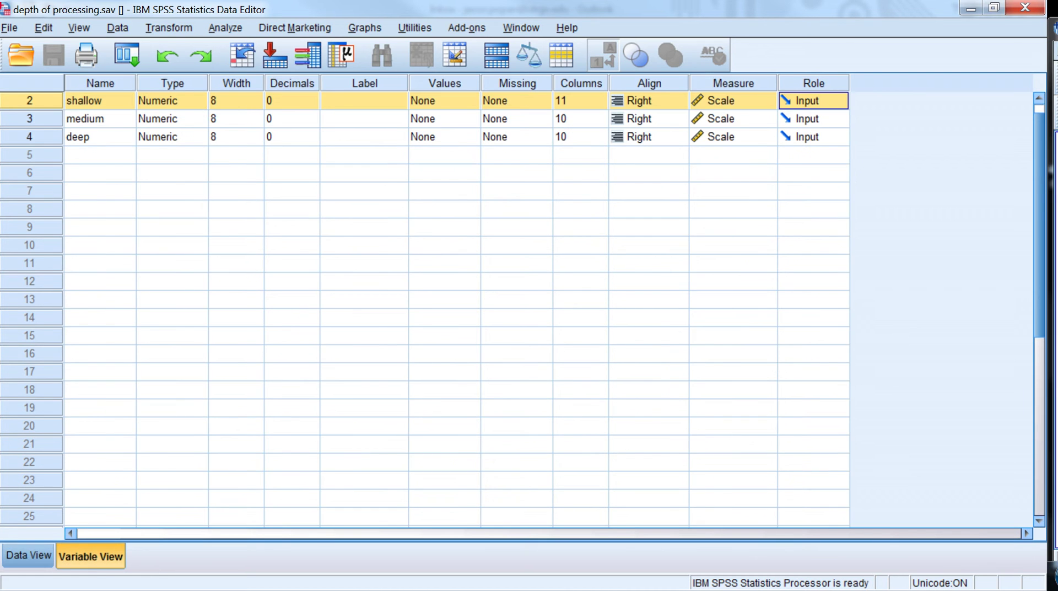
click(29, 555)
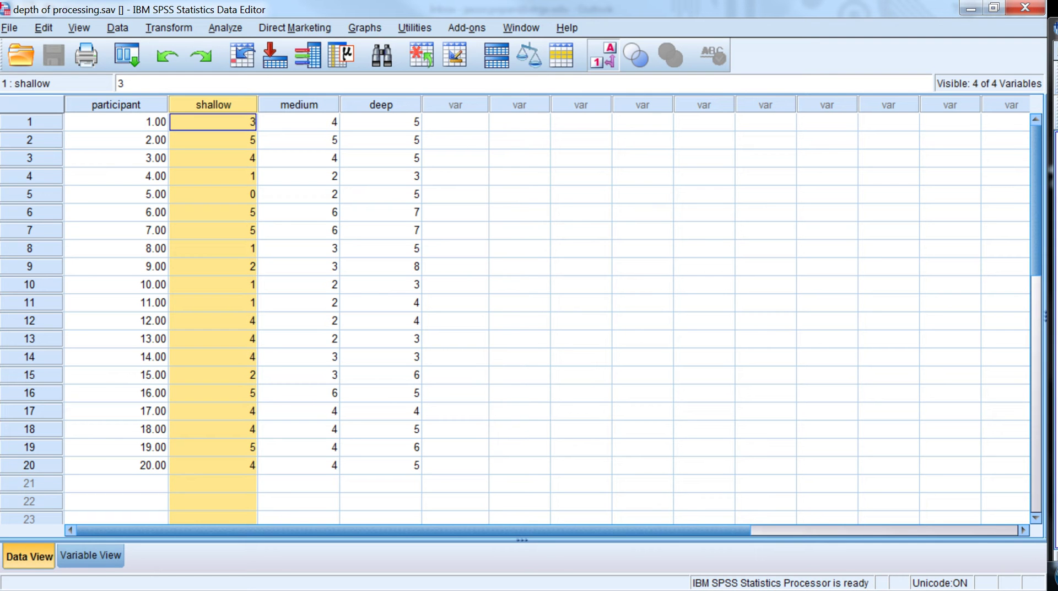
click(213, 121)
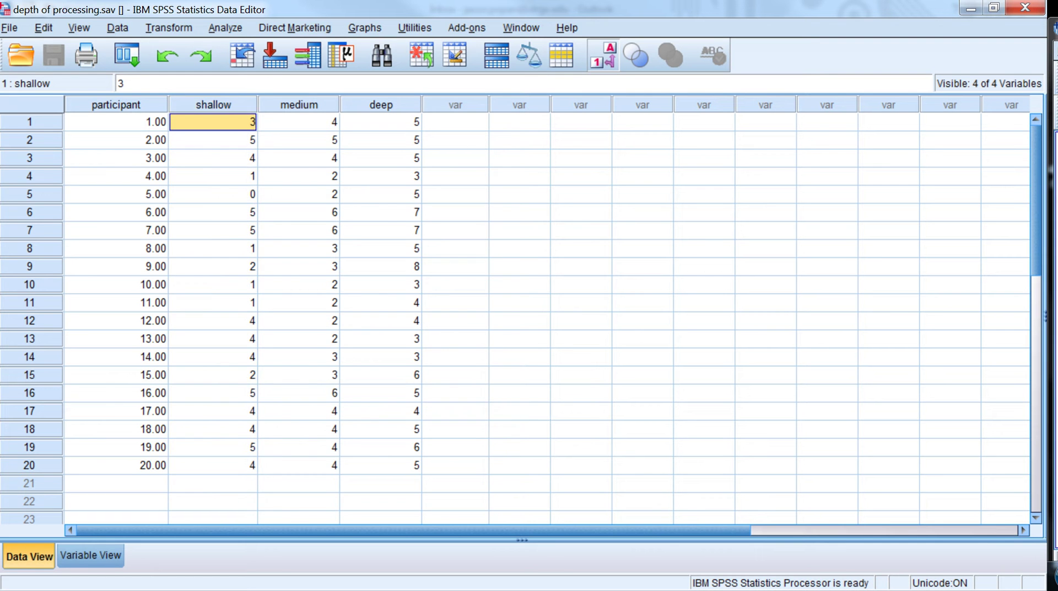
double_click(298, 121)
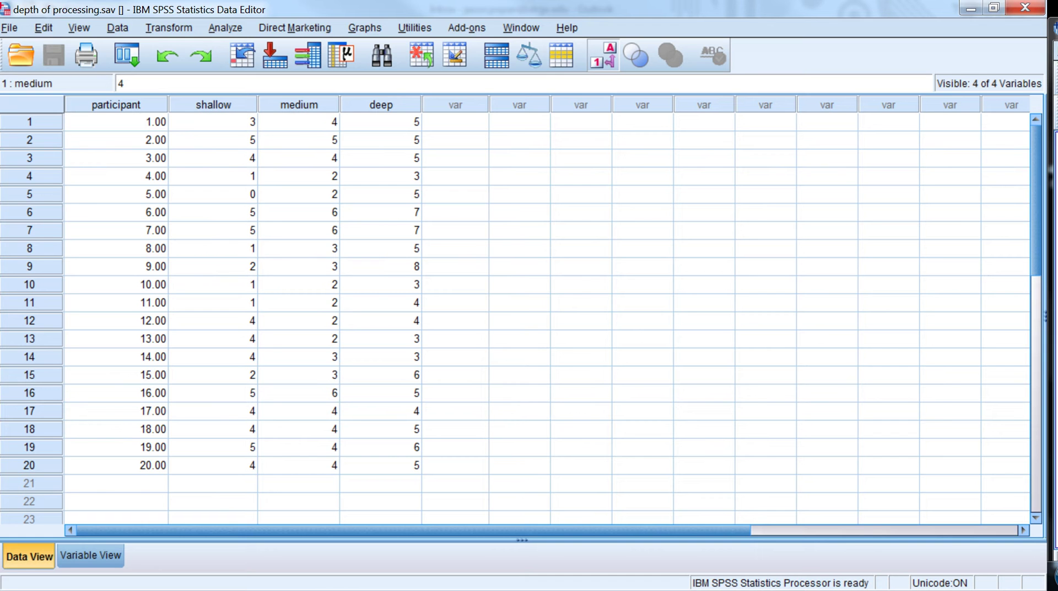
click(380, 122)
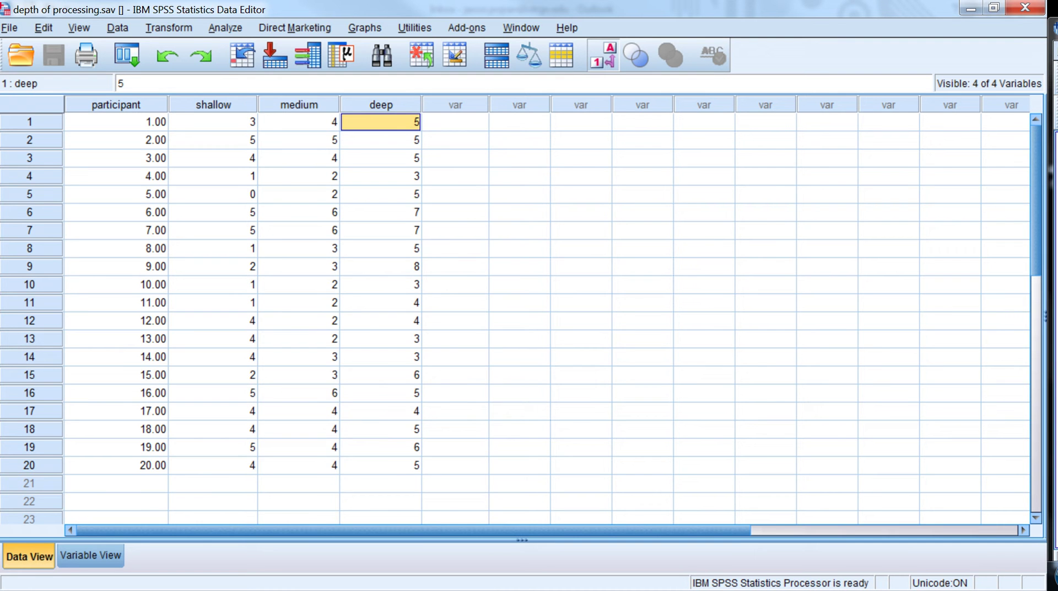
- Start a General Linear Model Repeated Measures analysis and define the within-subject factor processing_depth with 3 levels
click(225, 28)
mouse_move(276, 125)
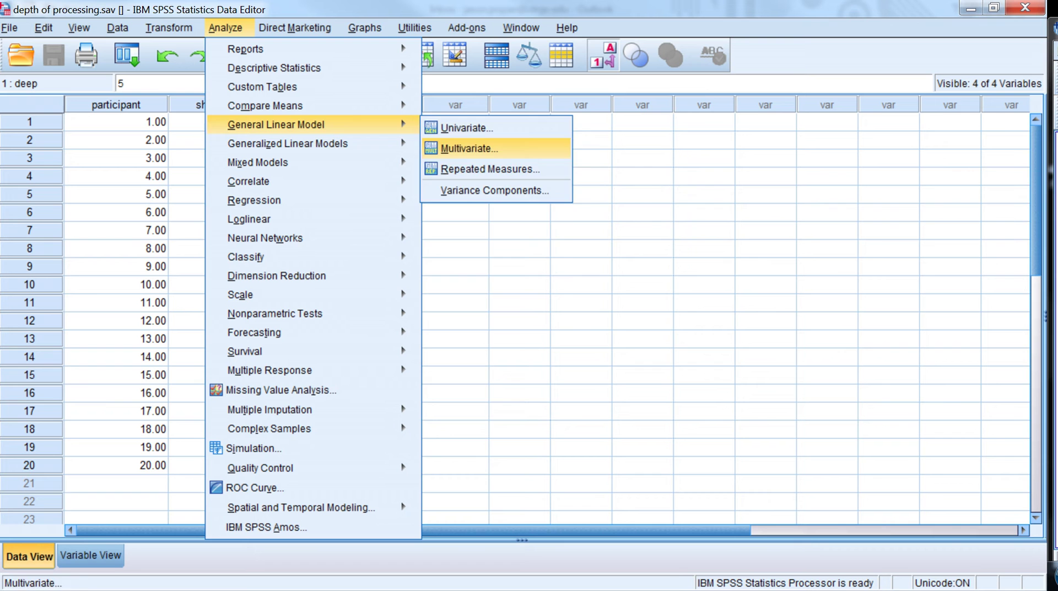
key(Down)
key(Down)
key(Down)
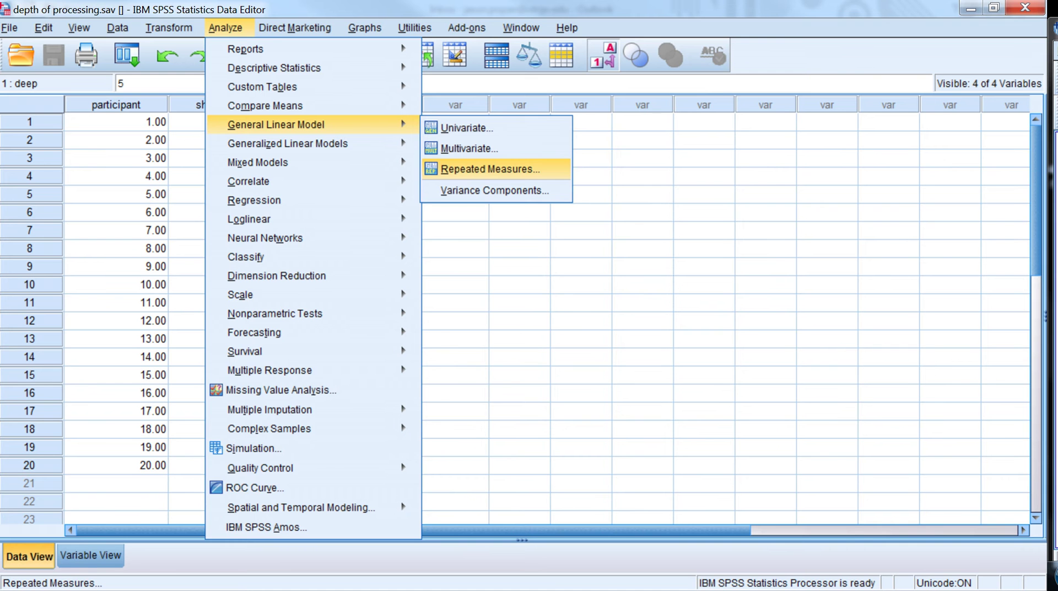
click(490, 169)
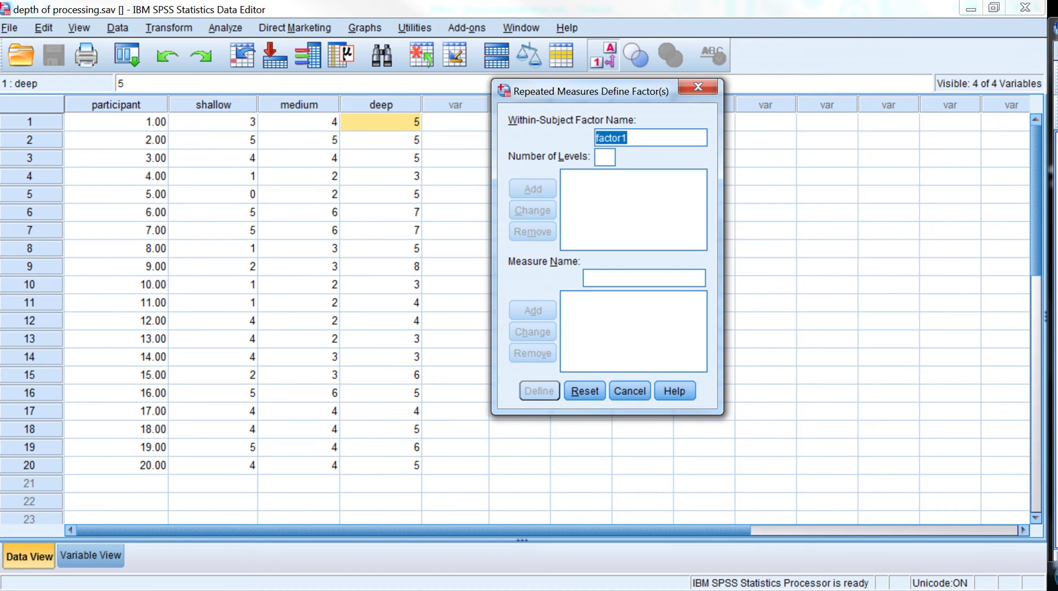
text(processing)
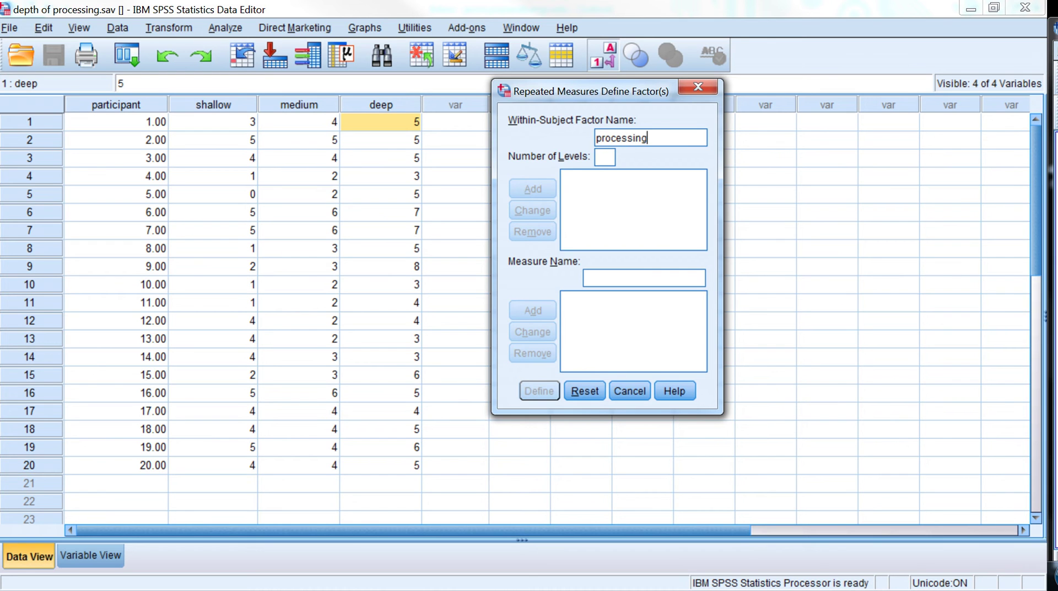
text(_depth)
text(3)
key(Return)
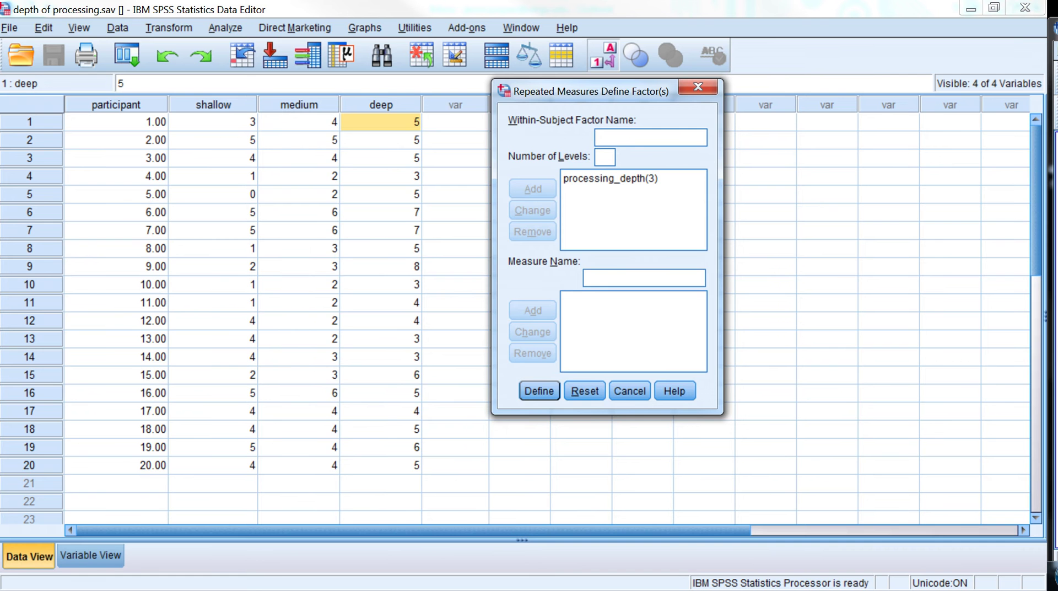
key(Return)
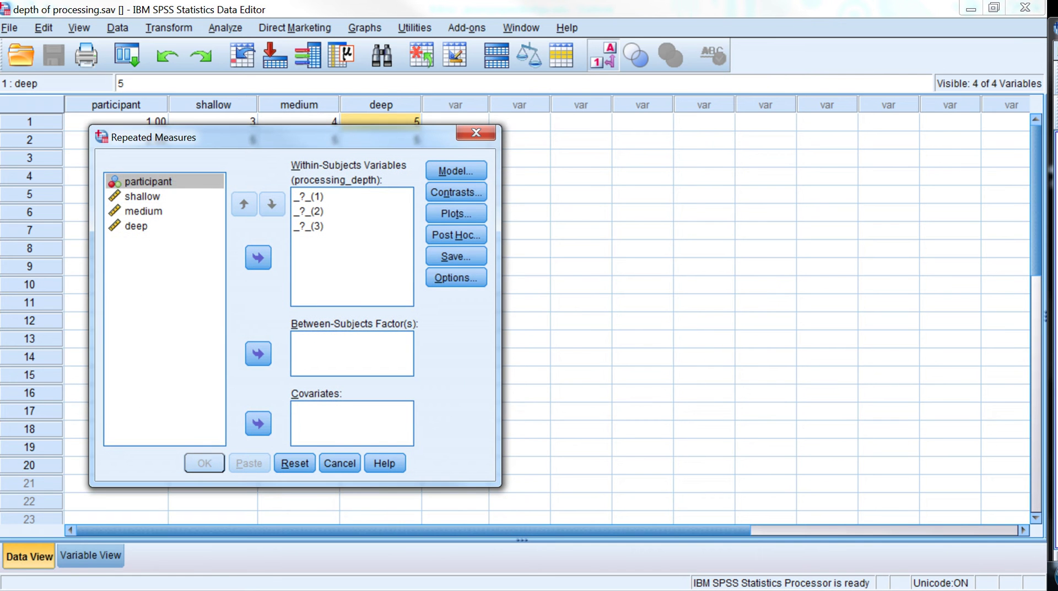
- Assign shallow, medium and deep to levels 1, 2 and 3 of the within-subjects factor processing_depth
click(142, 196)
click(257, 258)
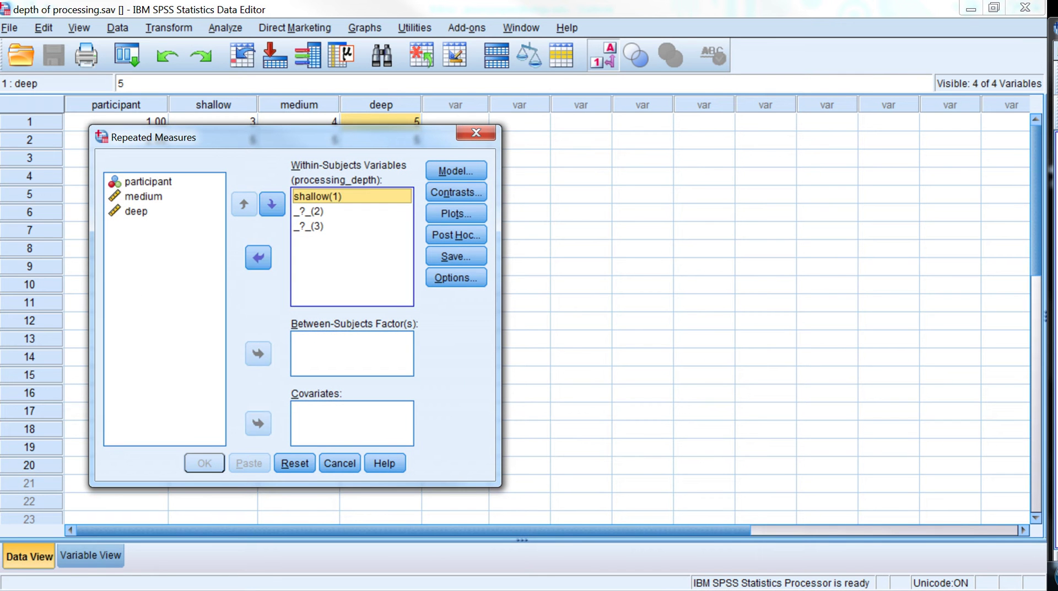
click(143, 196)
click(143, 196)
click(257, 256)
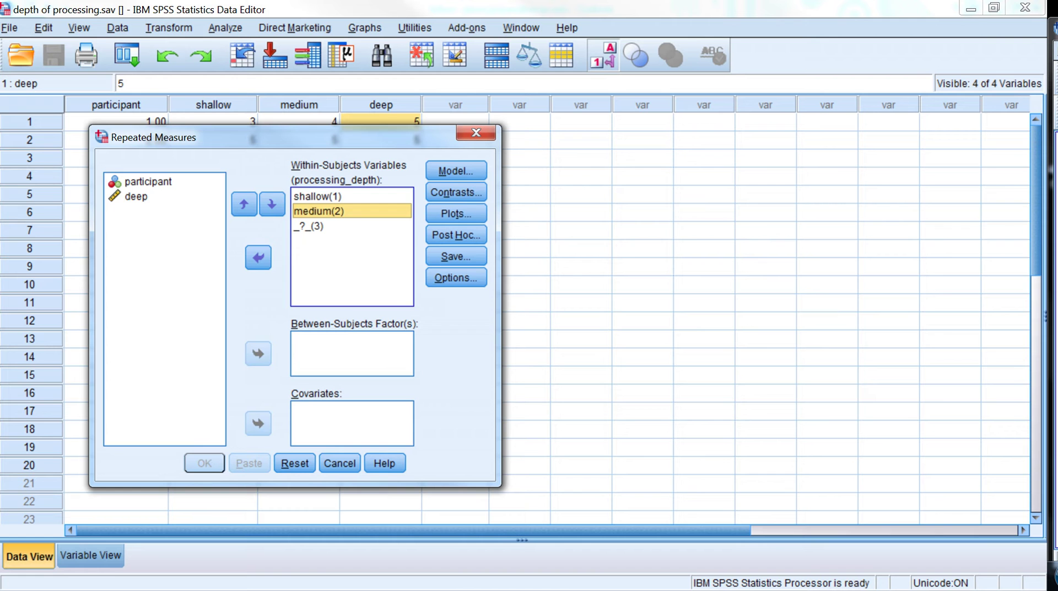
click(137, 196)
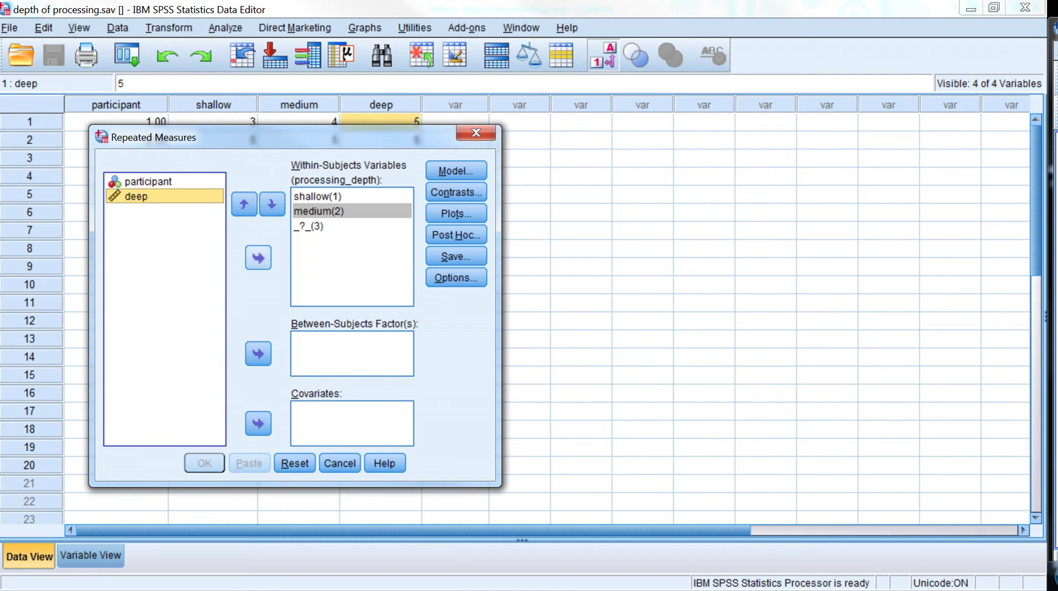
click(258, 257)
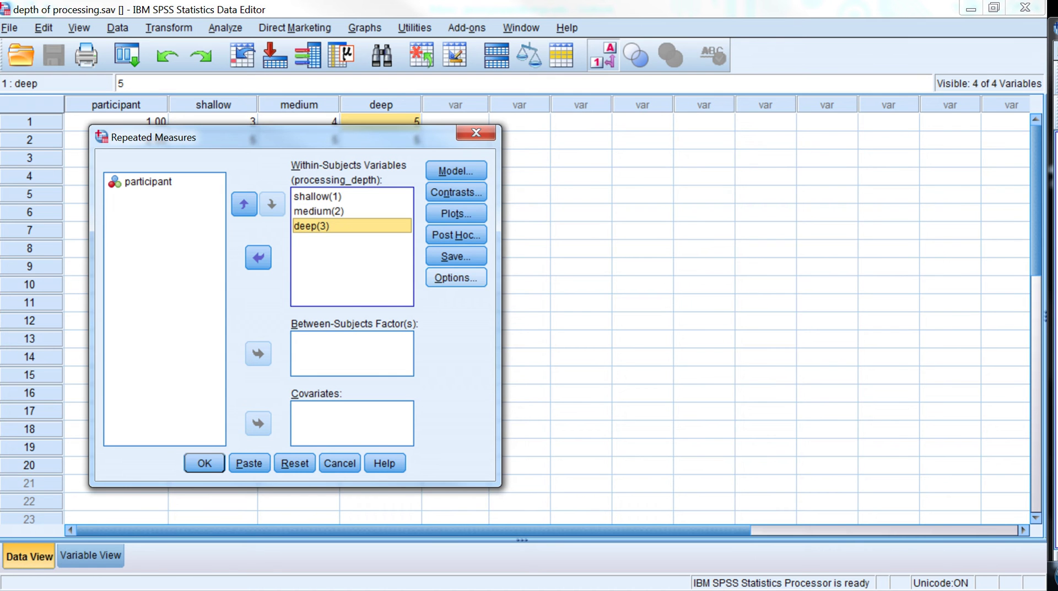
- Set the analysis options to display means for processing_depth and include descriptive statistics and estimates of effect size
click(456, 277)
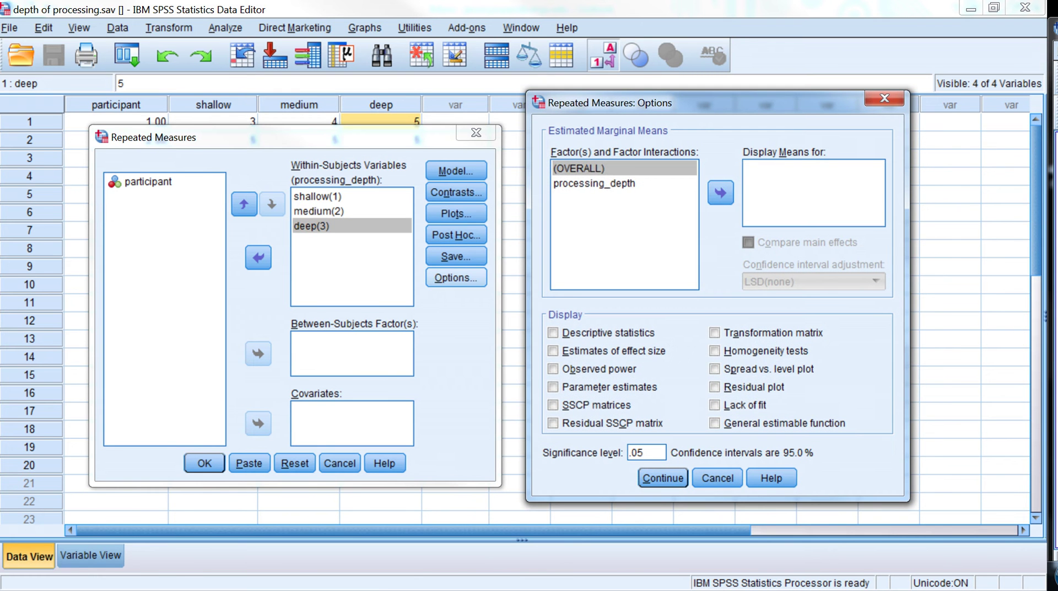
click(594, 183)
click(720, 193)
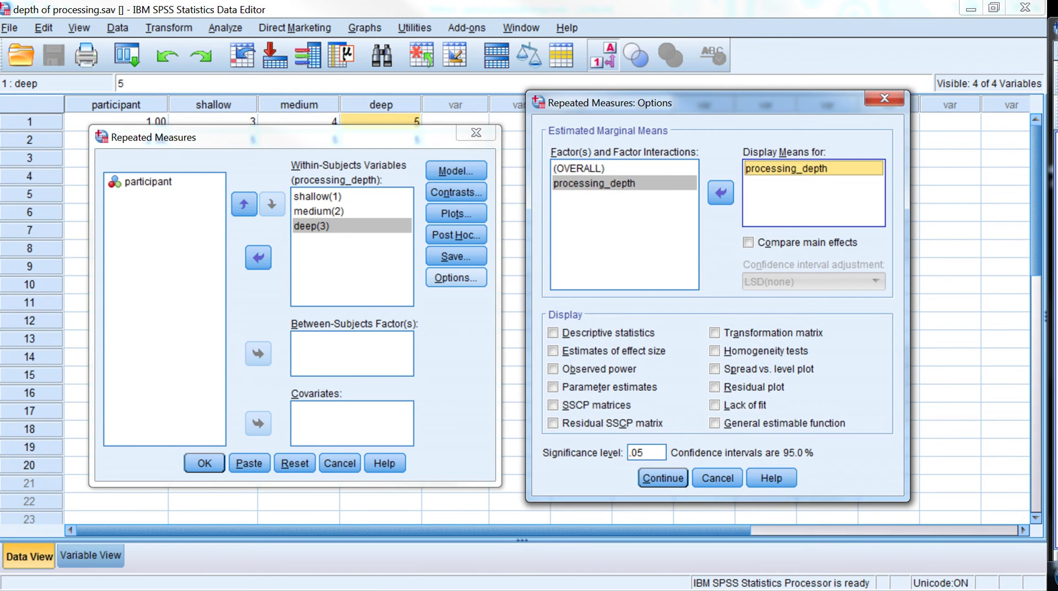
click(552, 332)
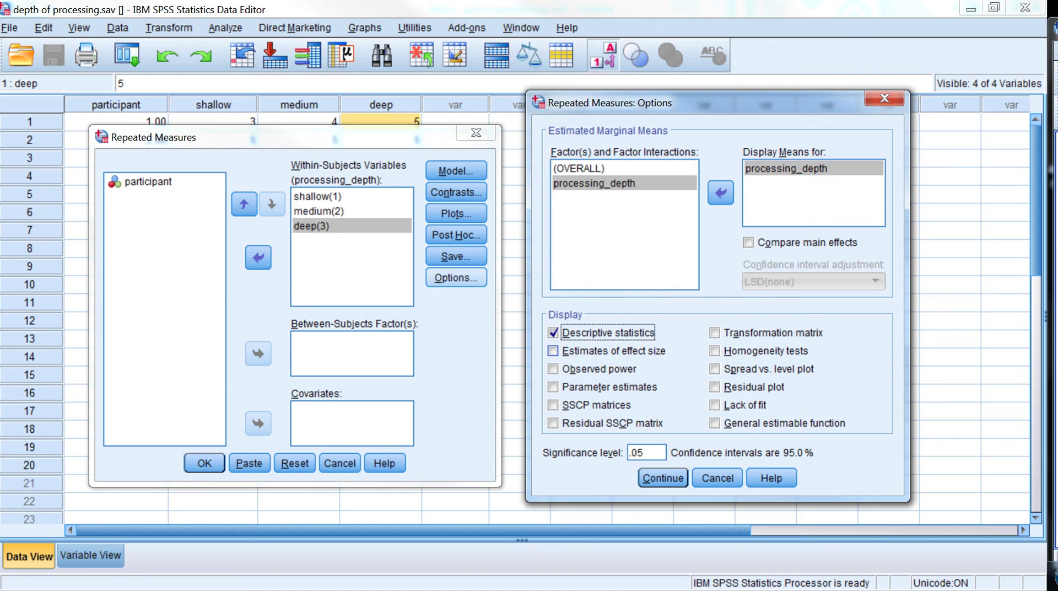
click(552, 350)
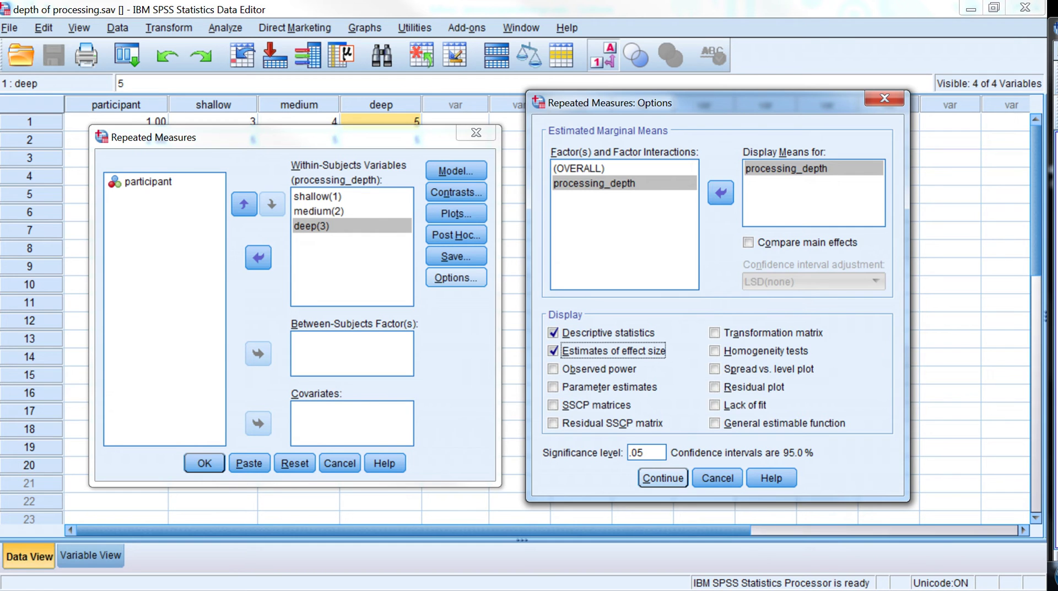
click(663, 478)
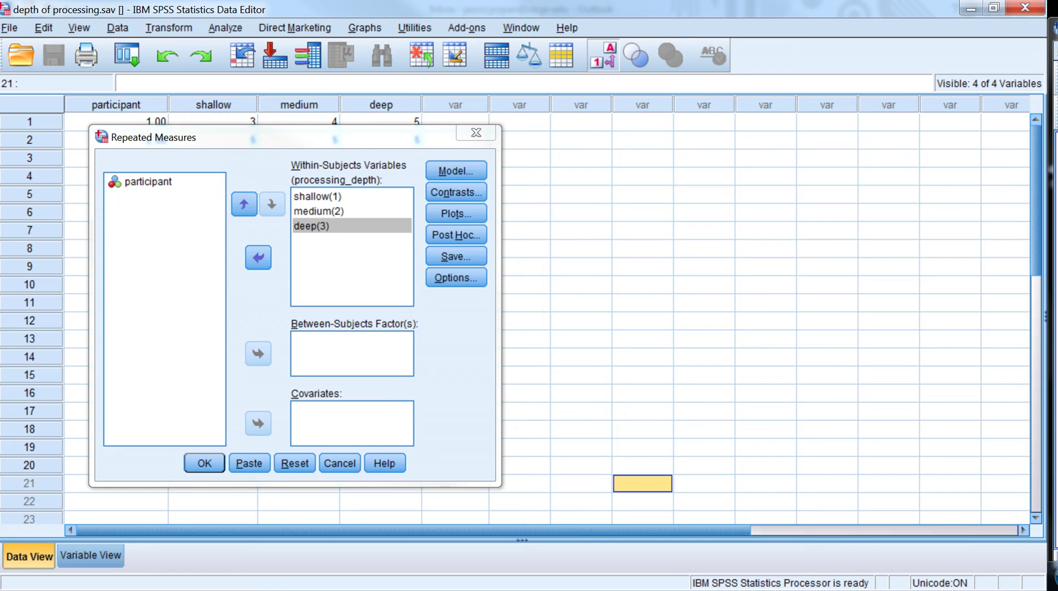
key(Tab)
key(Down)
key(Down)
key(Up)
key(Up)
key(Down)
key(Down)
key(Up)
key(Up)
key(Down)
key(Up)
key(Down)
key(Up)
key(Down)
key(Up)
- Keep the Polynomial contrast for processing_depth and run the repeated measures analysis
click(455, 192)
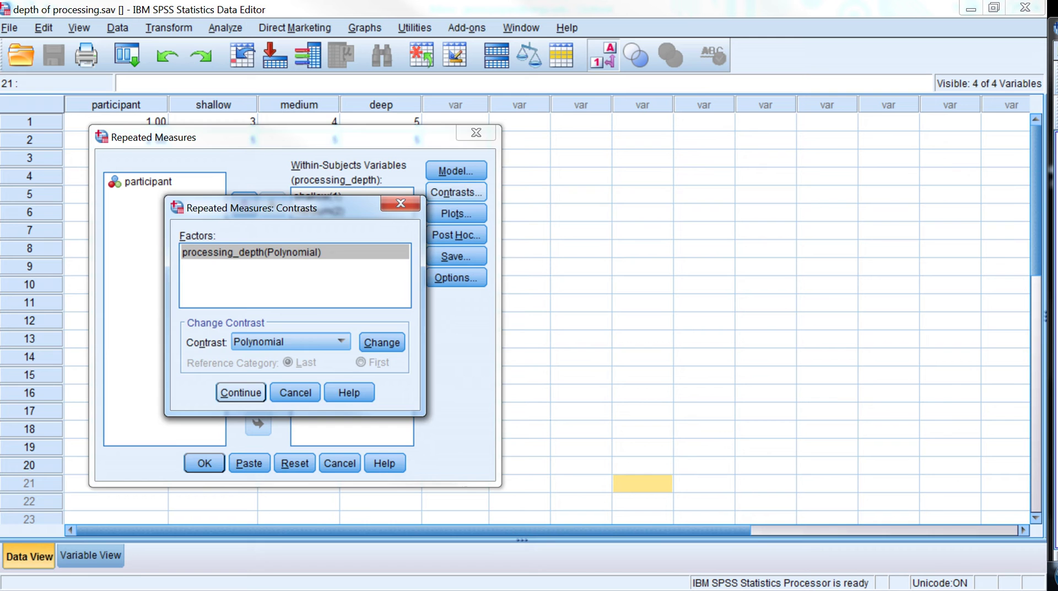
key(Return)
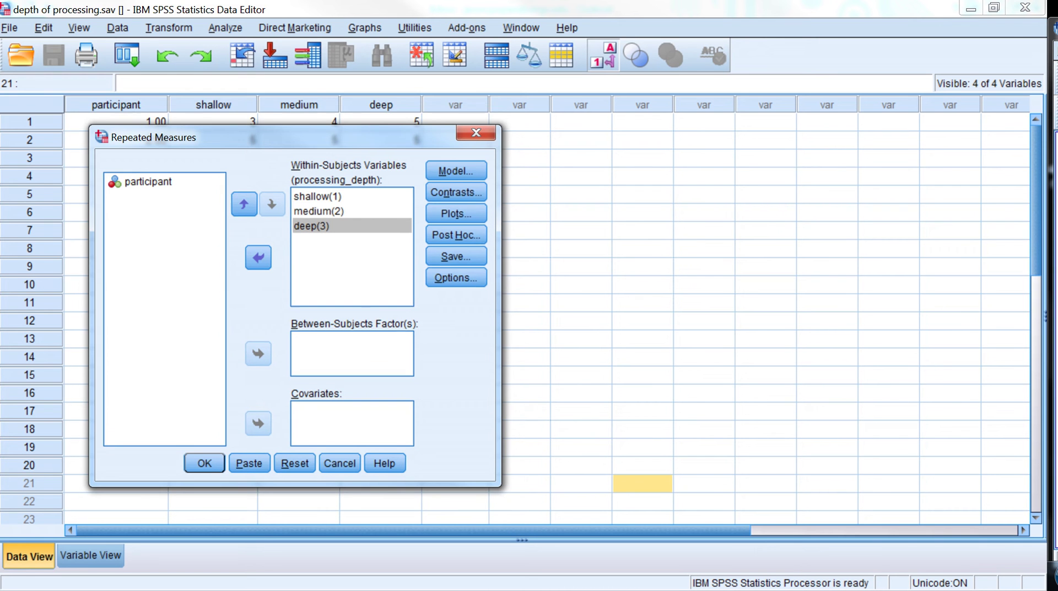
drag(309, 137, 295, 99)
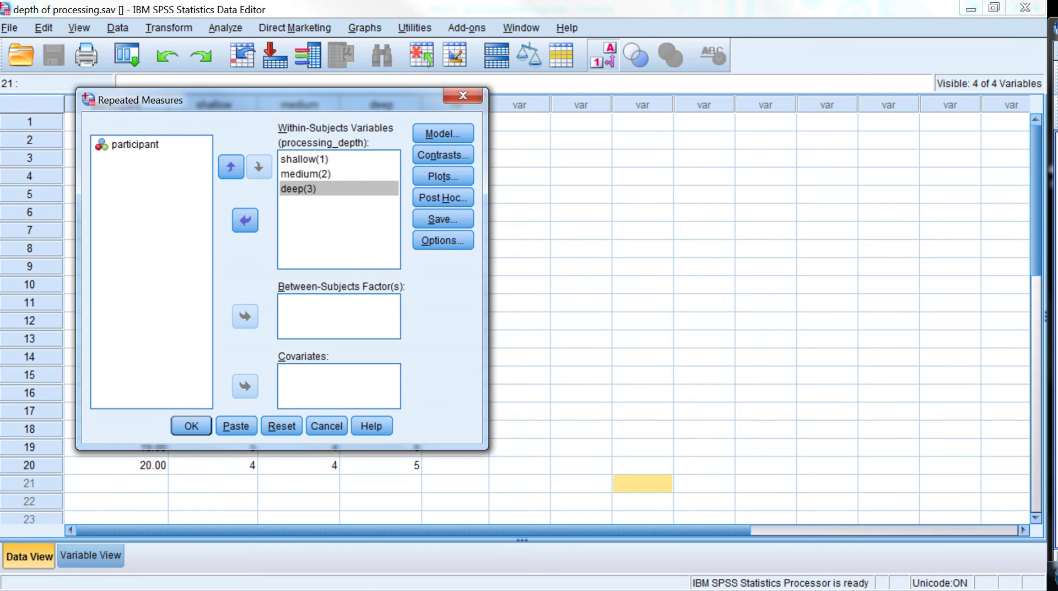
click(191, 426)
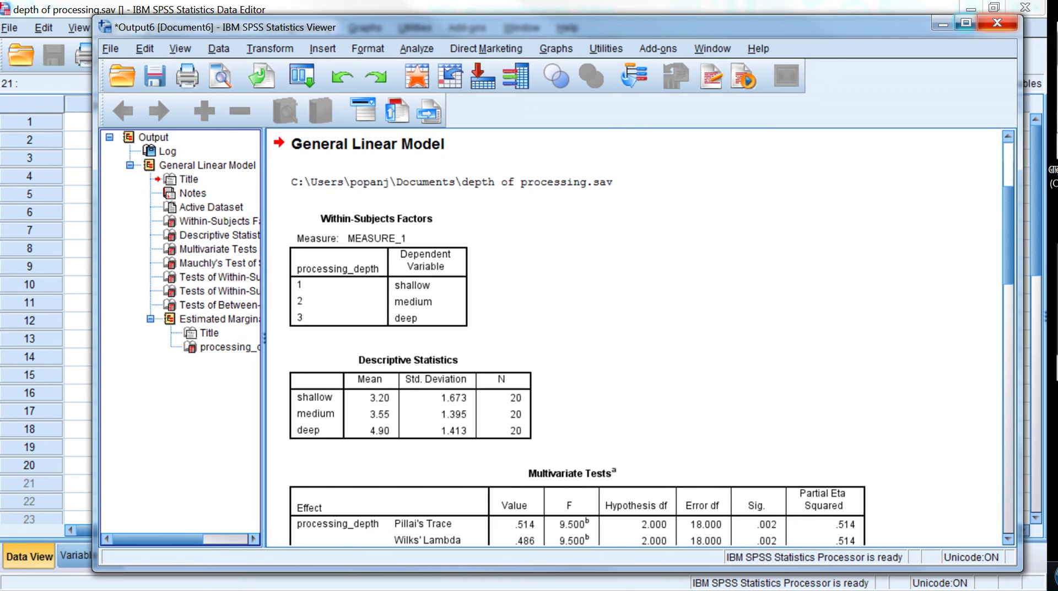
- Maximize the output window and examine the Descriptive Statistics, Multivariate Tests and Mauchly's Test of Sphericity tables
click(966, 22)
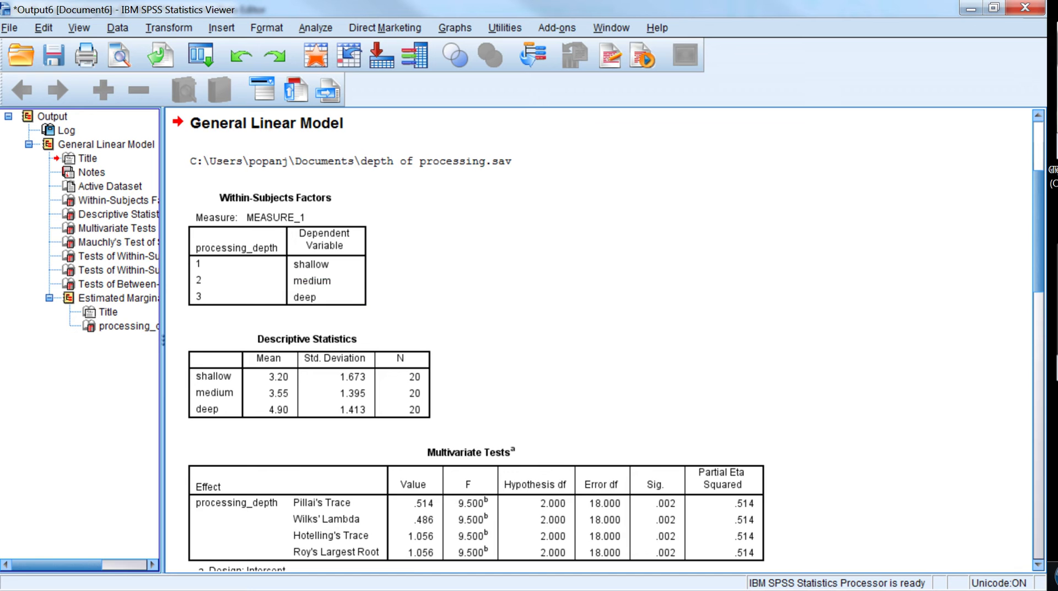
scroll(598, 339, down, 3)
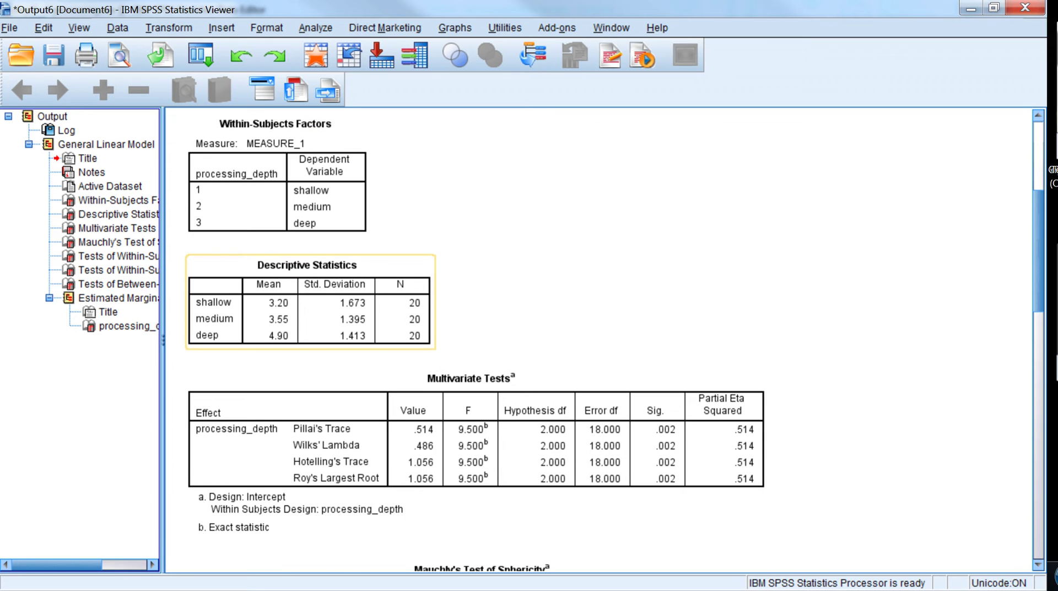
scroll(597, 338, down, 3)
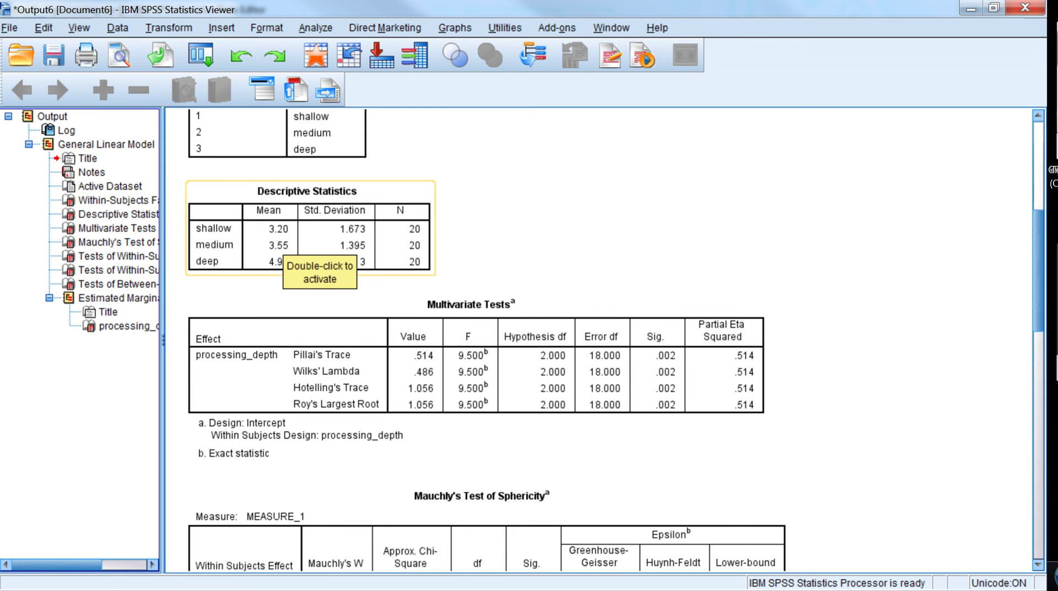
scroll(309, 253, down, 3)
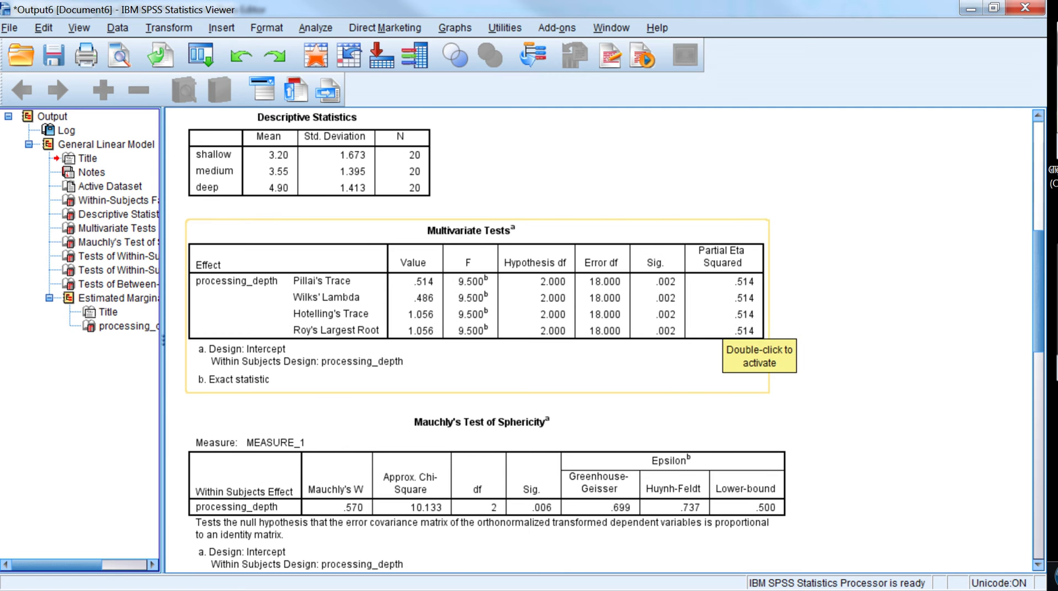
scroll(716, 330, down, 3)
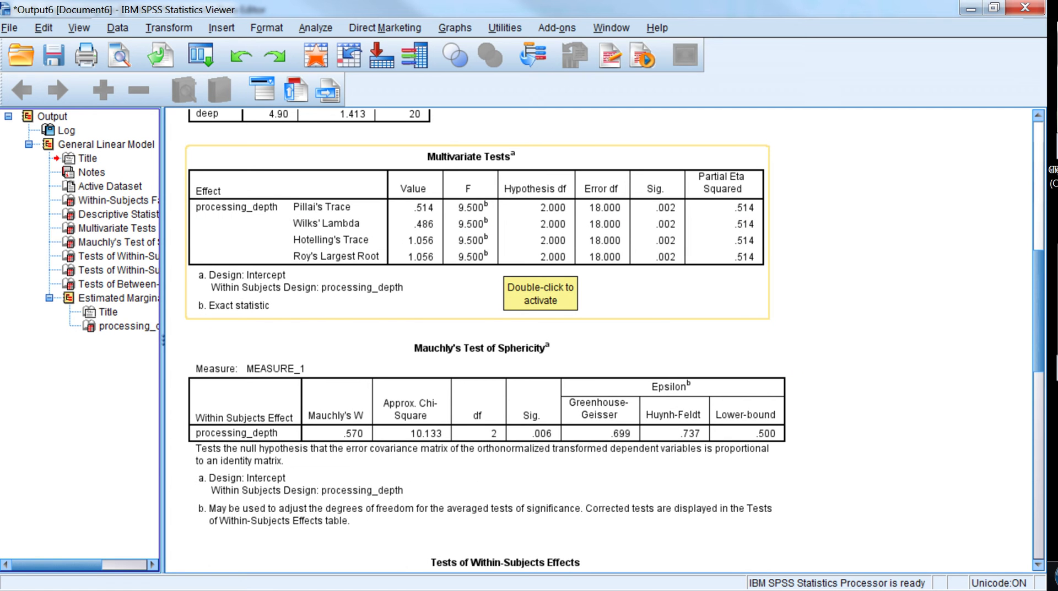
scroll(540, 281, up, 3)
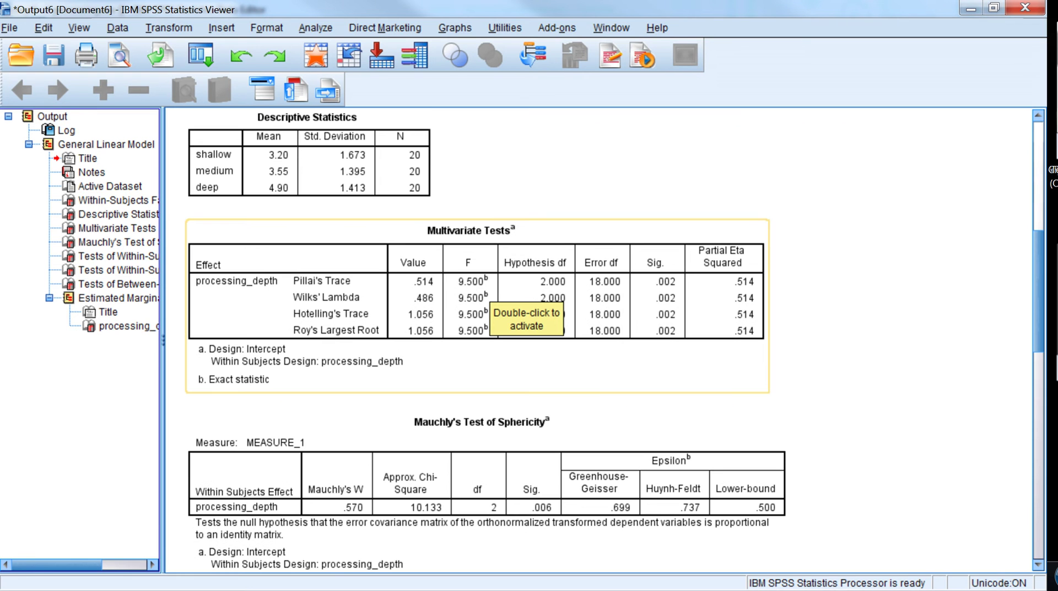
scroll(551, 292, up, 5)
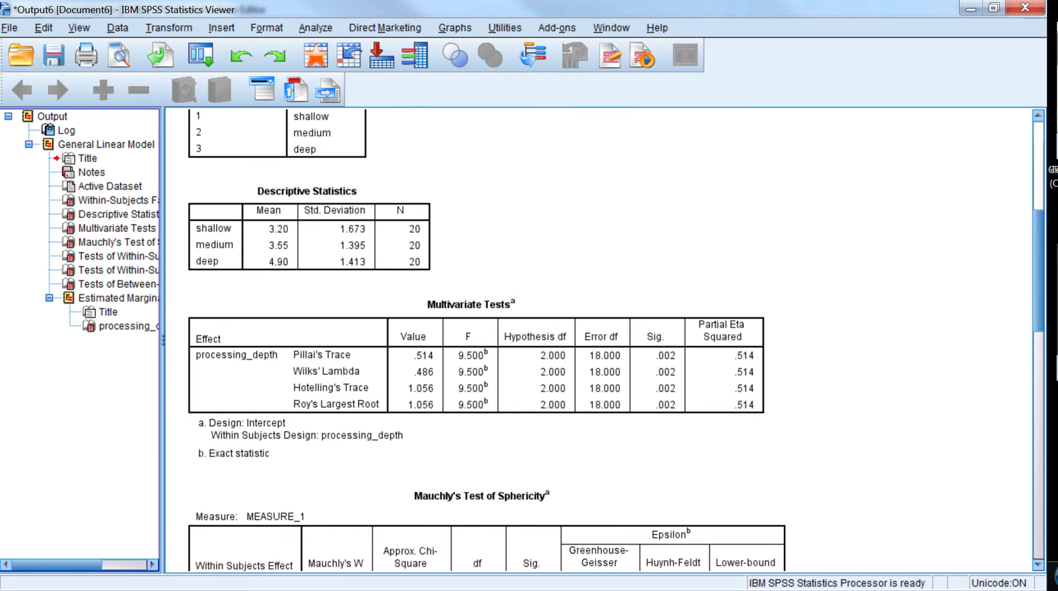
- Check the significance and epsilon values in Mauchly's Test of Sphericity against the Multivariate Tests table
scroll(550, 292, down, 5)
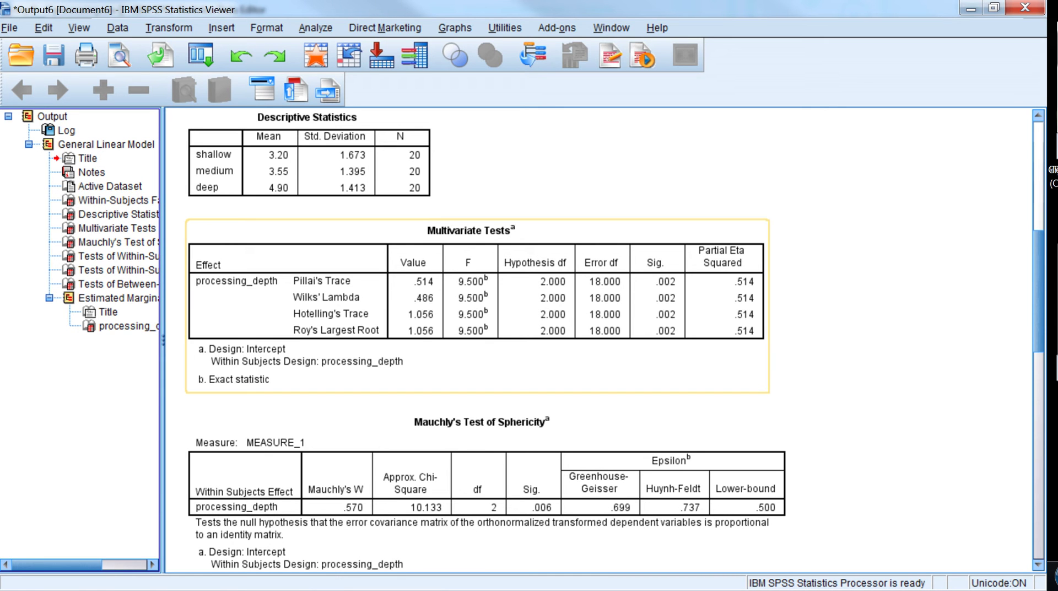
click(309, 160)
click(468, 297)
click(485, 479)
scroll(485, 338, down, 3)
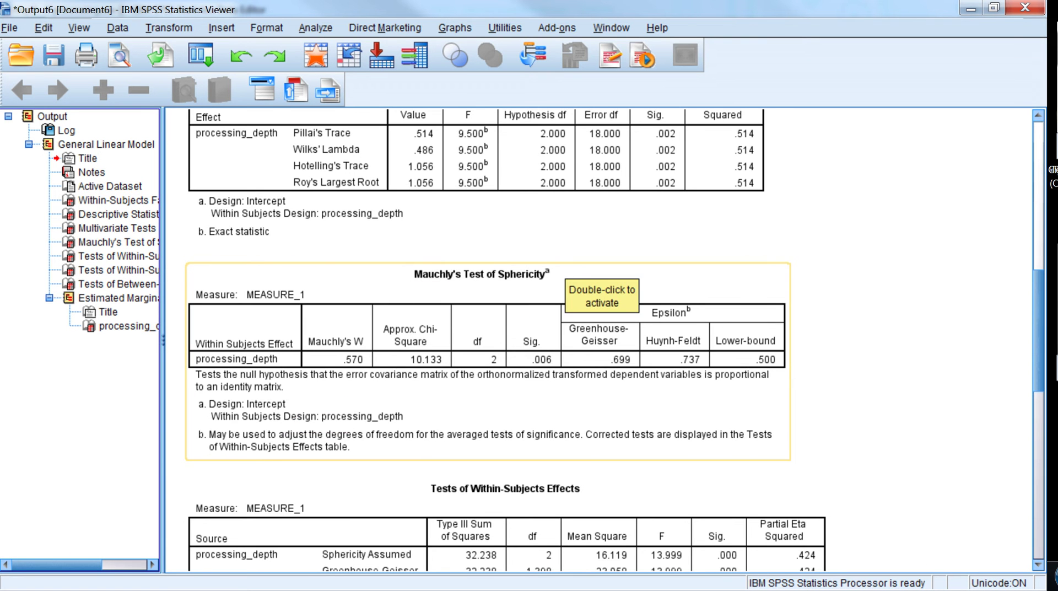
scroll(601, 292, up, 5)
scroll(601, 292, down, 3)
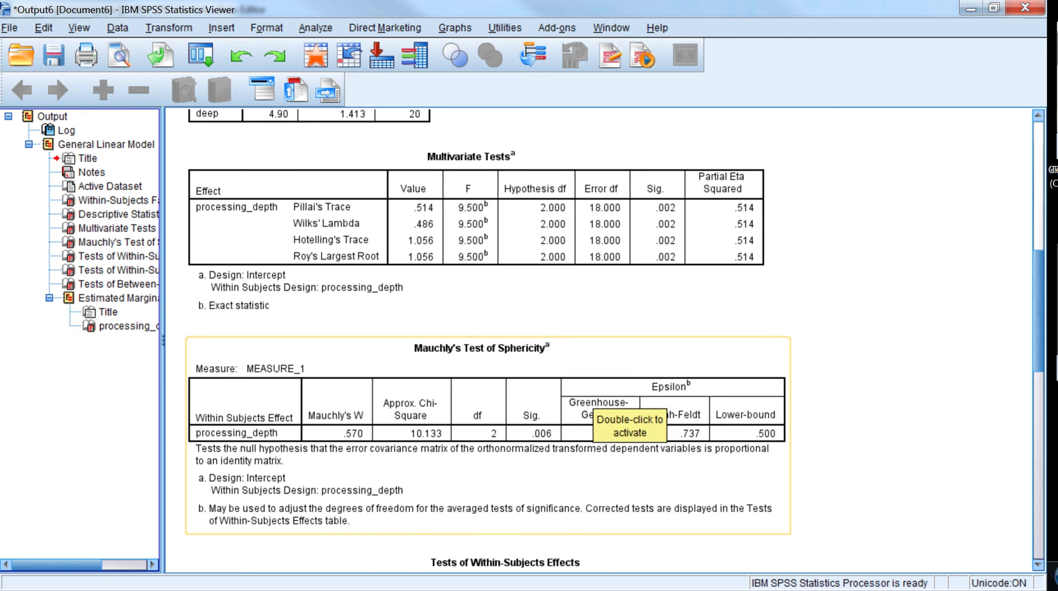
scroll(551, 380, down, 6)
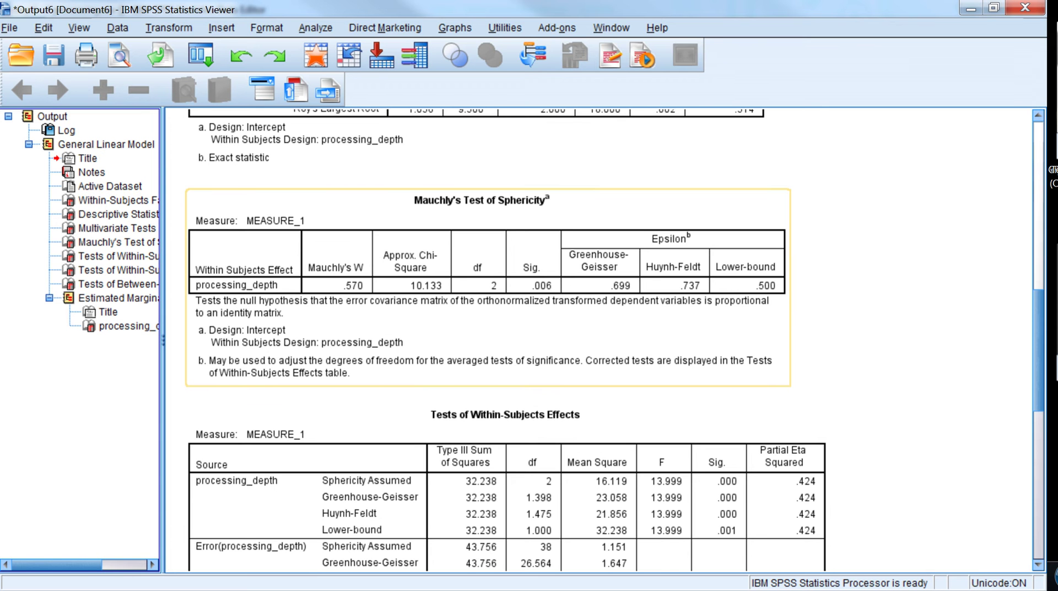
scroll(495, 339, down, 3)
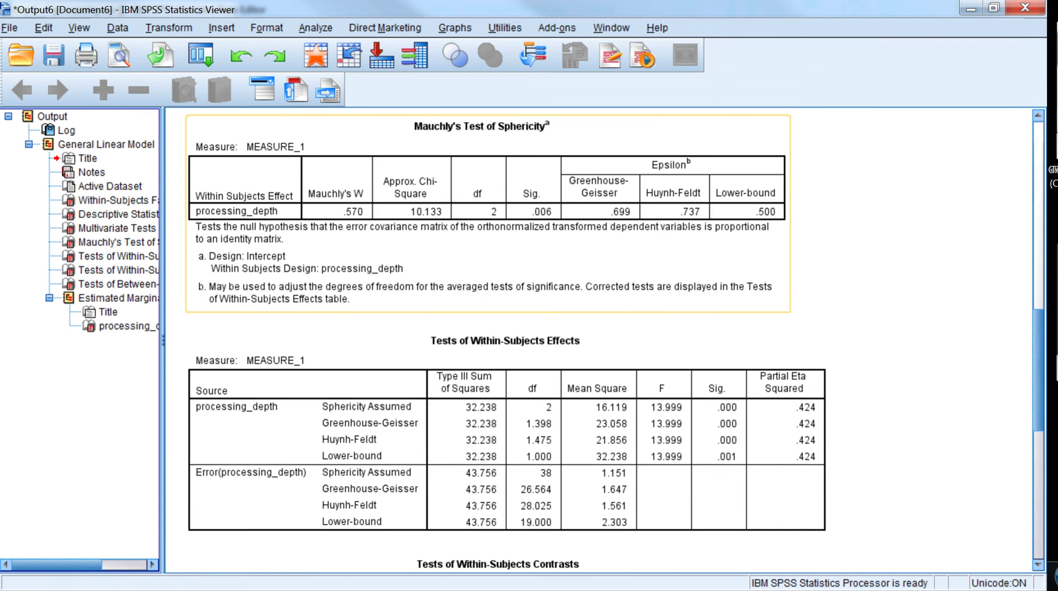
scroll(496, 338, up, 3)
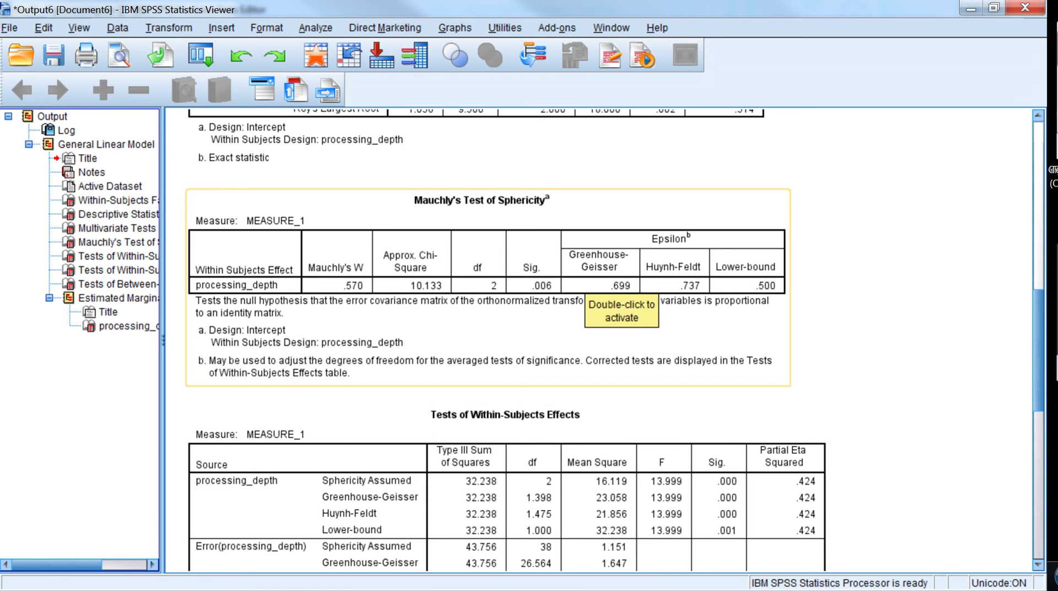
scroll(473, 243, up, 3)
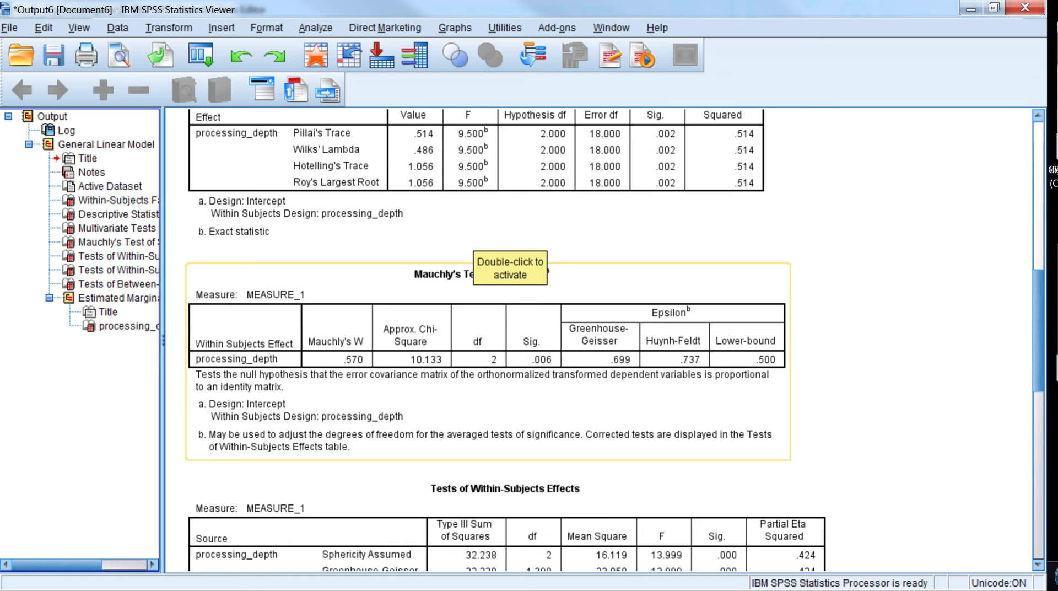
scroll(545, 345, up, 6)
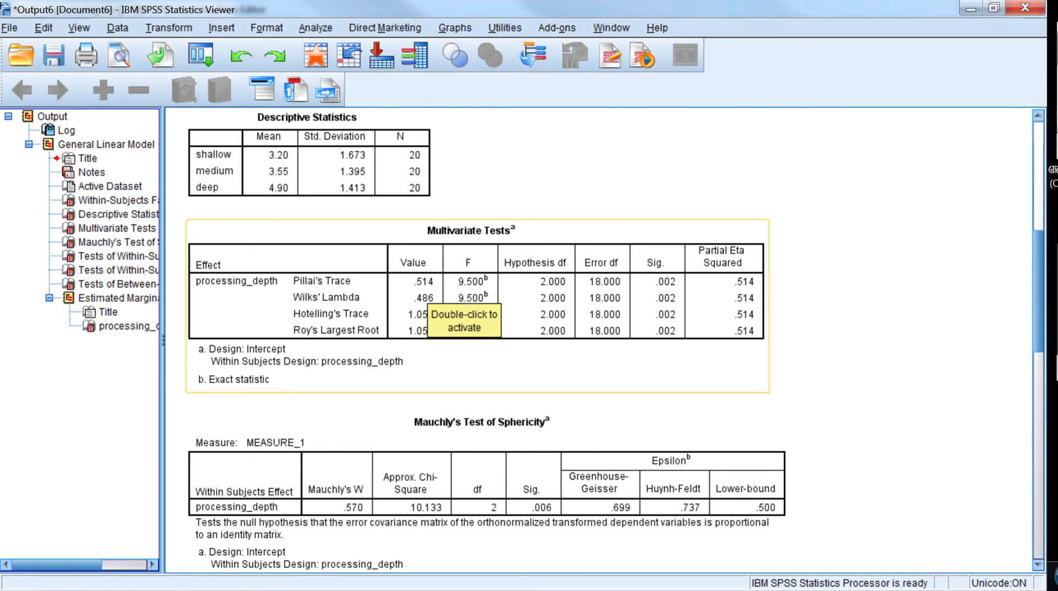
- Examine the sphericity assumed and corrected rows of the Tests of Within-Subjects Effects table, including F, significance and partial eta squared
scroll(551, 292, down, 9)
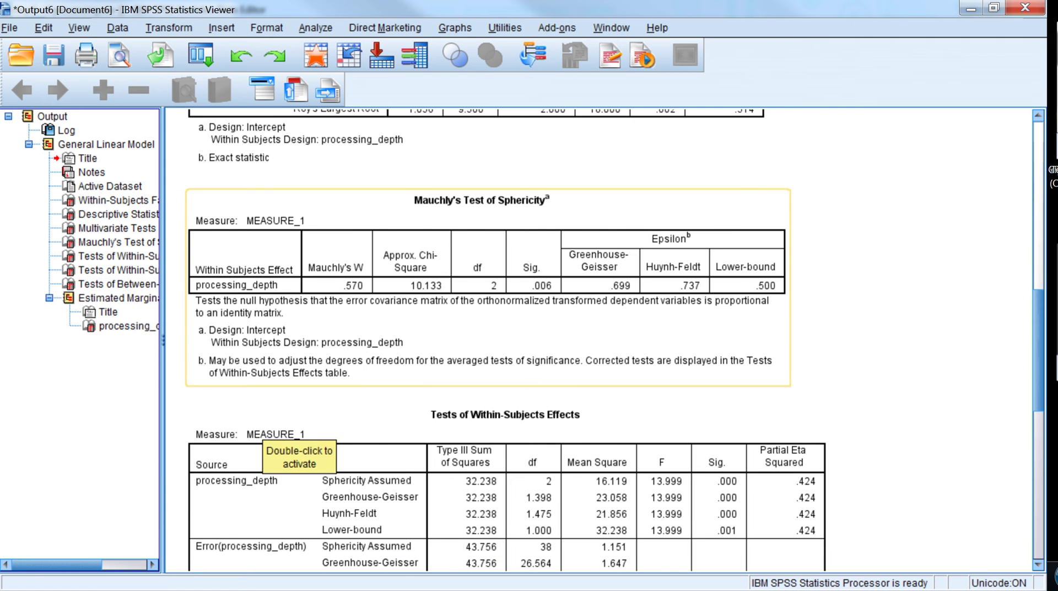
scroll(540, 319, down, 9)
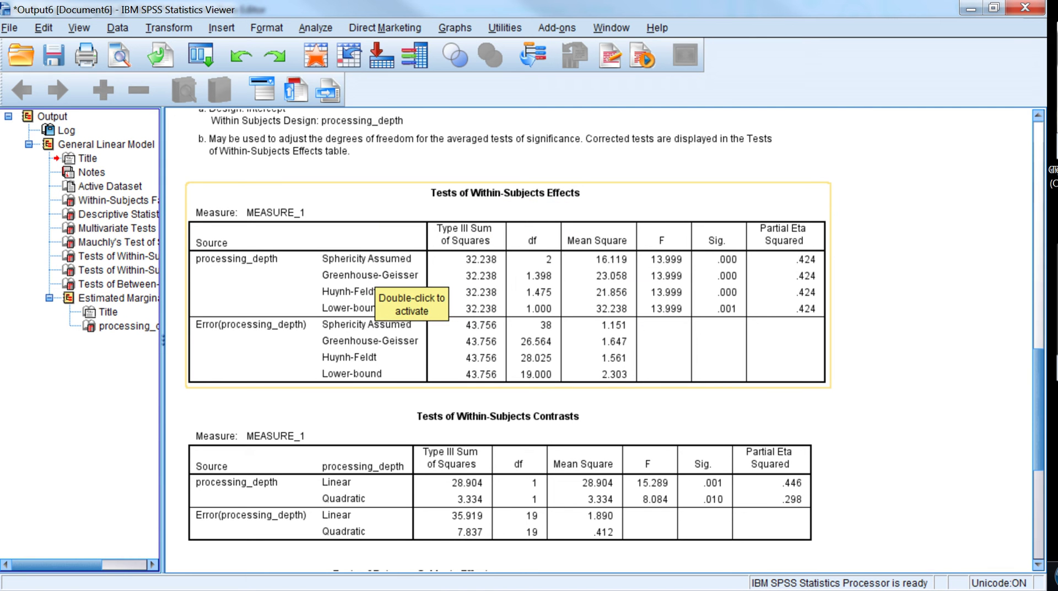
scroll(424, 281, up, 10)
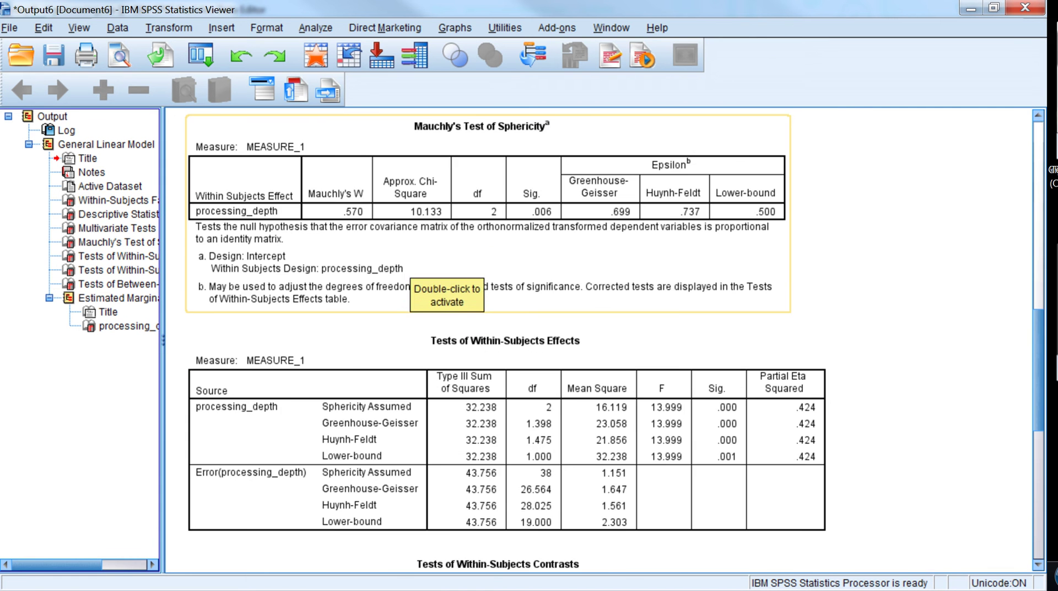
scroll(430, 231, up, 3)
scroll(561, 243, down, 3)
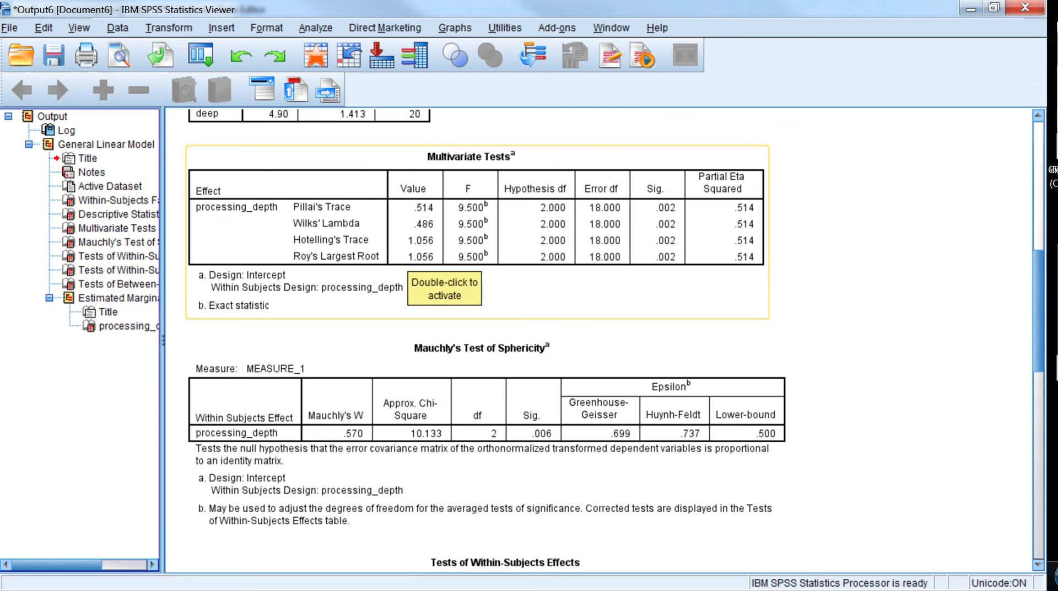
scroll(556, 436, down, 5)
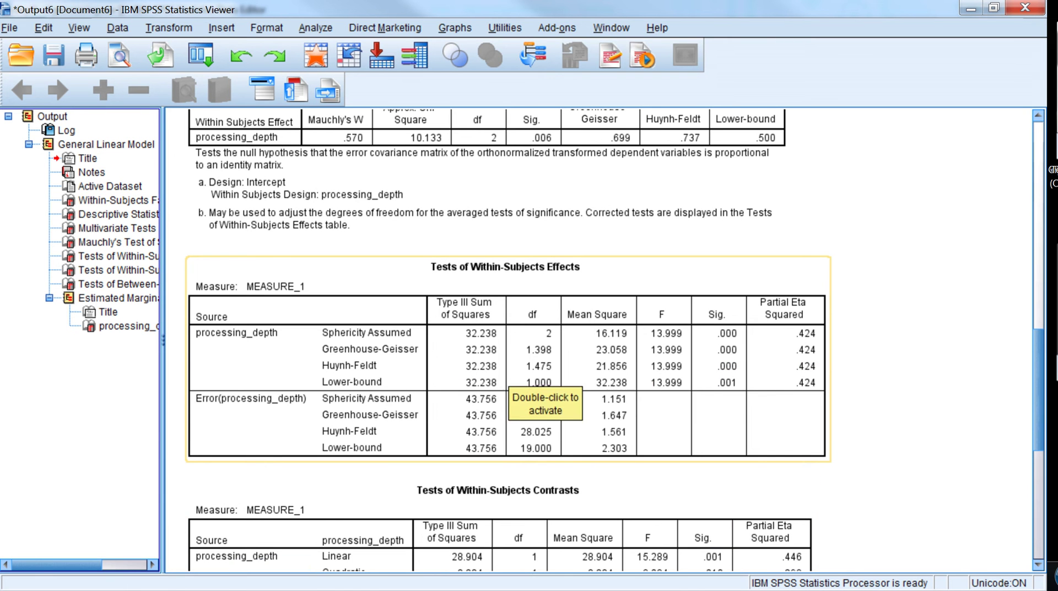
scroll(529, 364, up, 3)
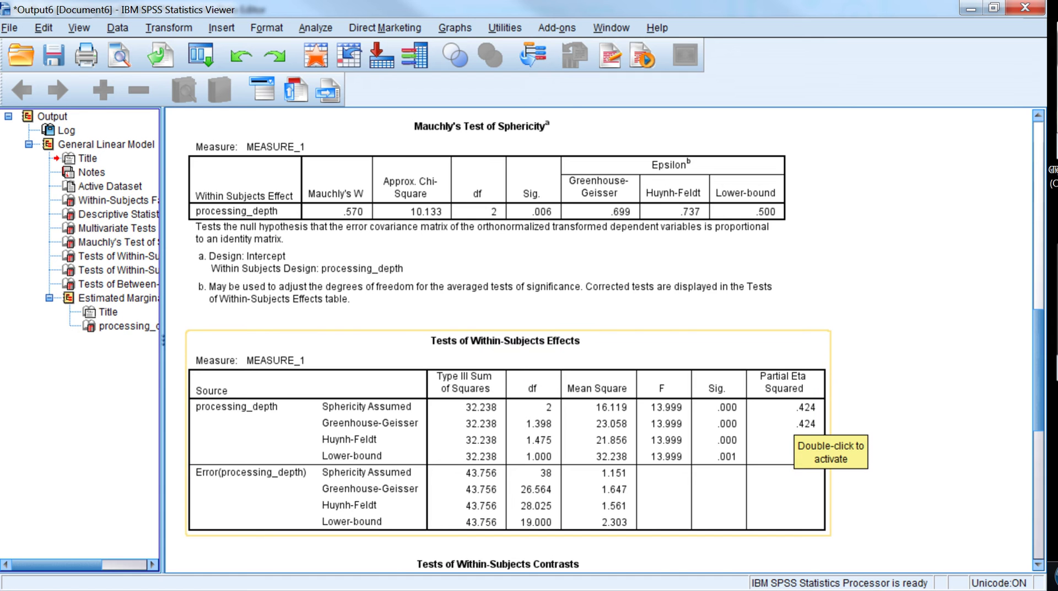
- Examine the linear and quadratic within-subjects contrasts, the Tests of Between-Subjects Effects table and the estimated marginal means for processing_depth
scroll(796, 392, down, 3)
scroll(796, 392, down, 3)
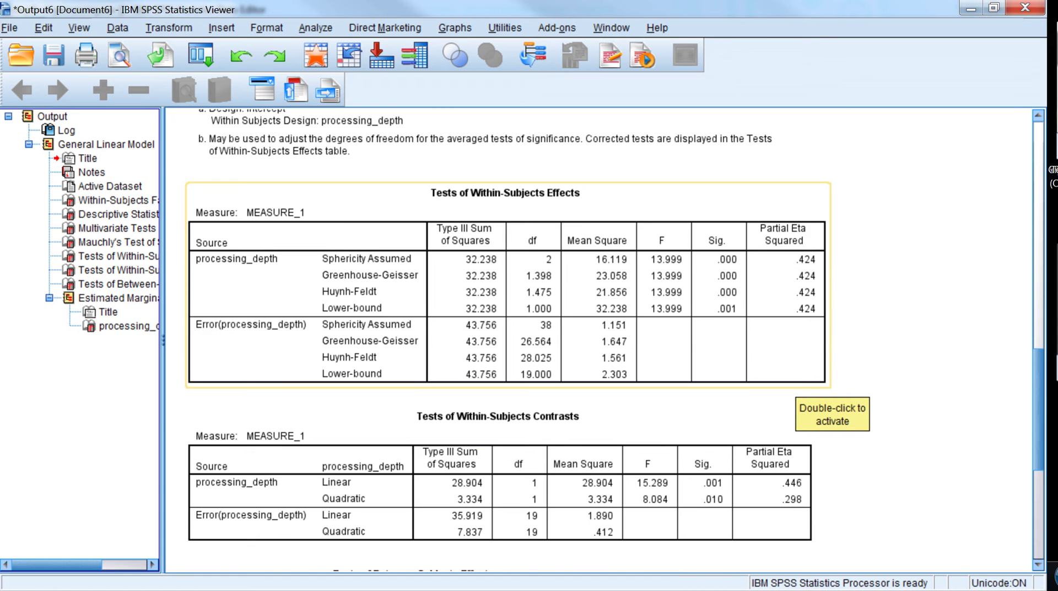
scroll(796, 392, down, 3)
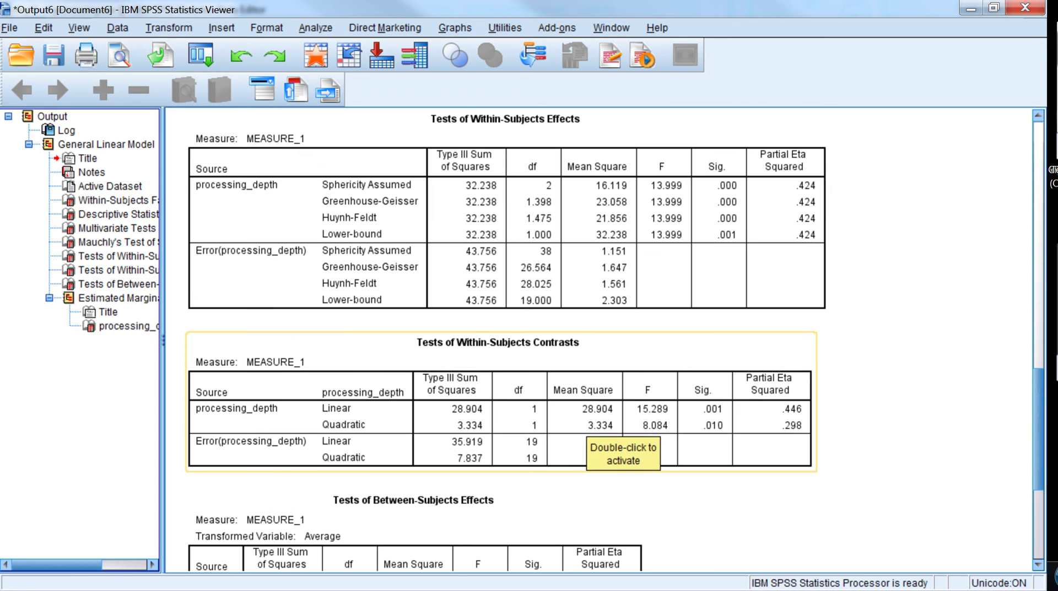
scroll(592, 432, down, 3)
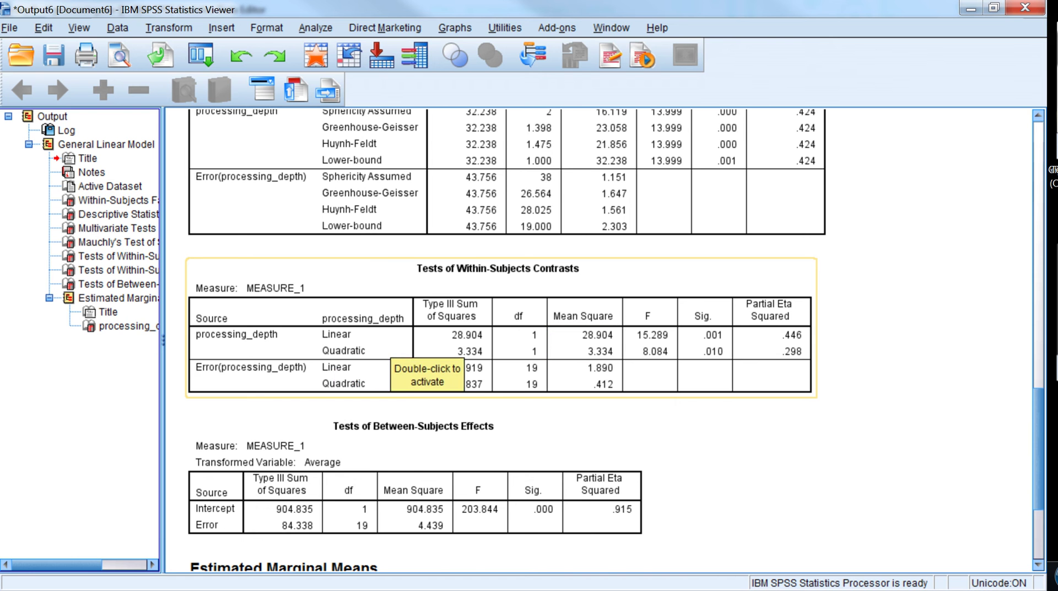
scroll(397, 358, up, 3)
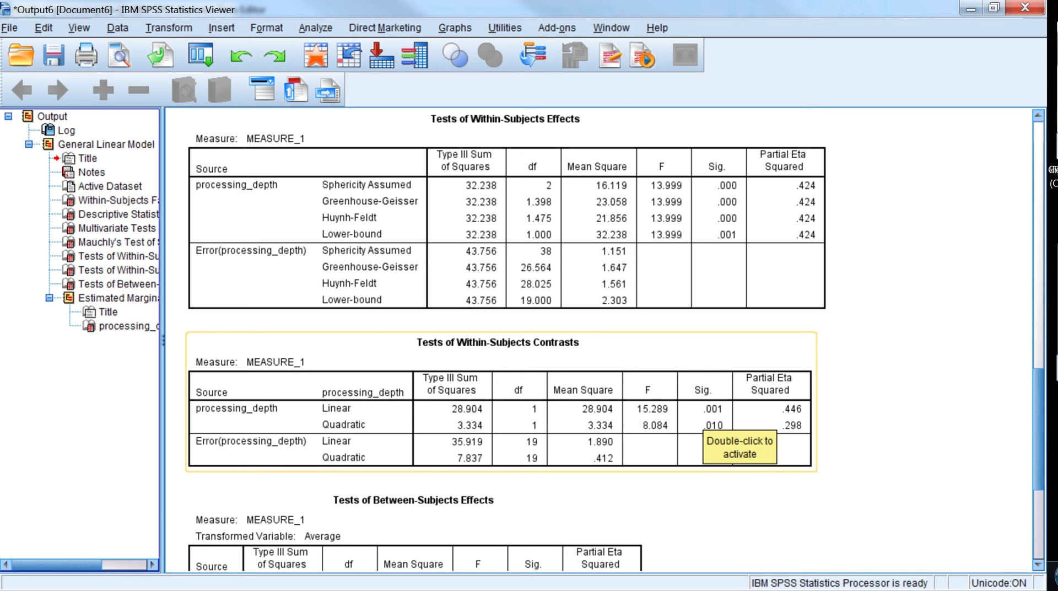
scroll(361, 438, down, 3)
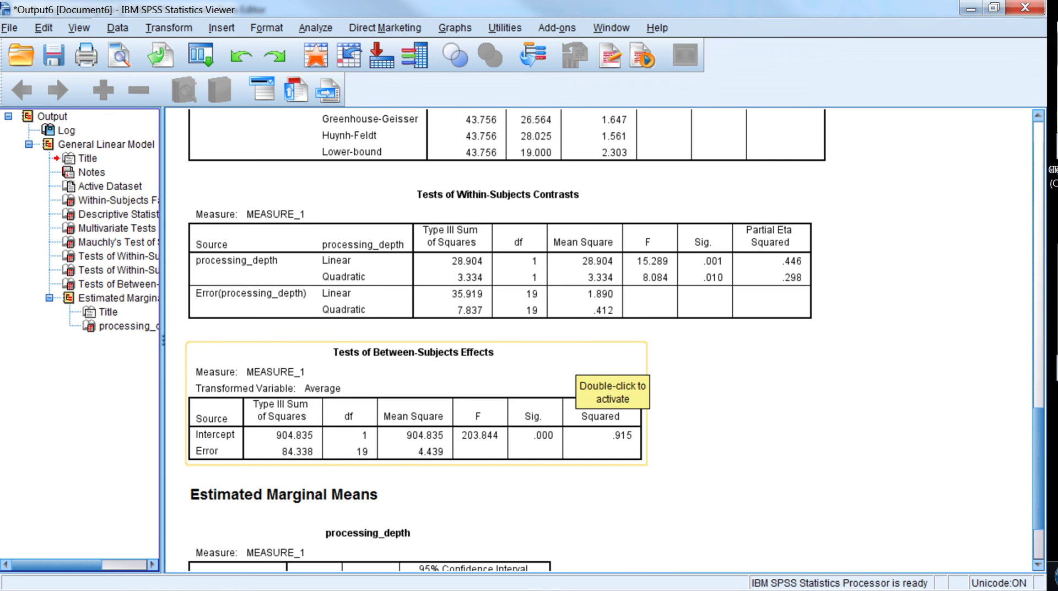
scroll(572, 366, down, 2)
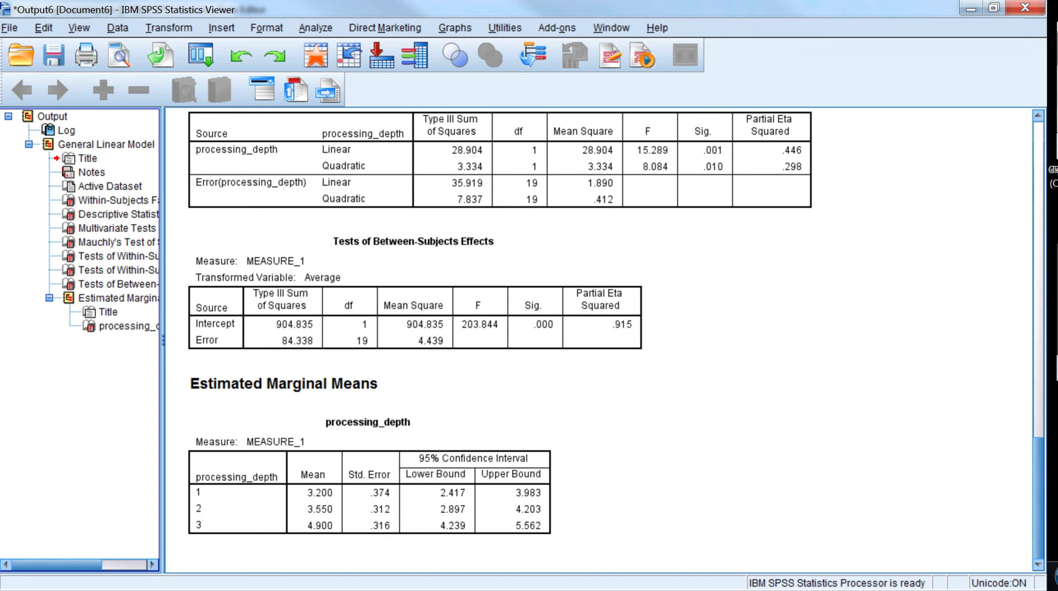
click(315, 28)
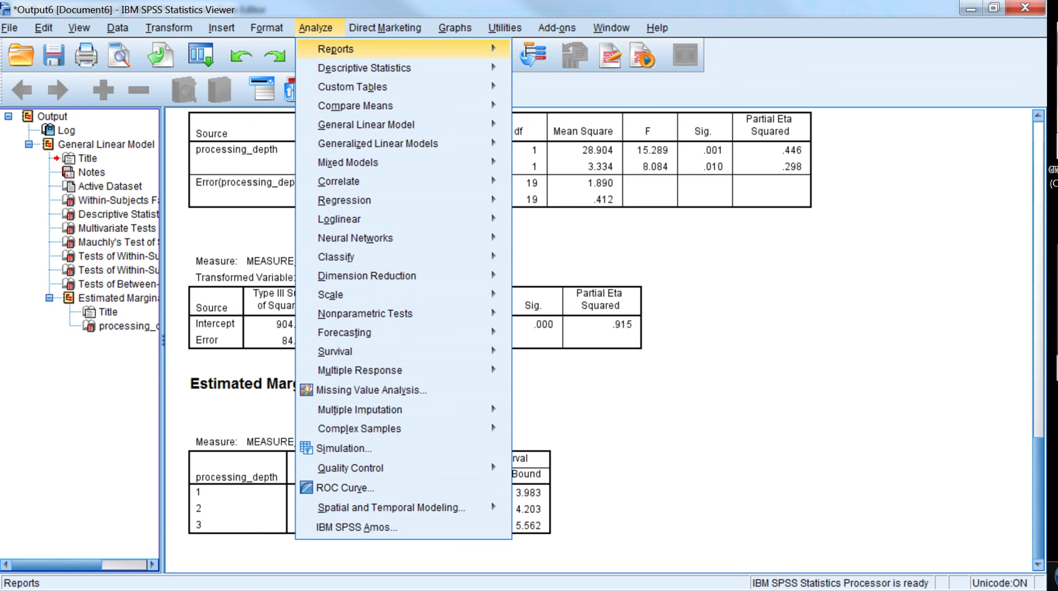
mouse_move(356, 106)
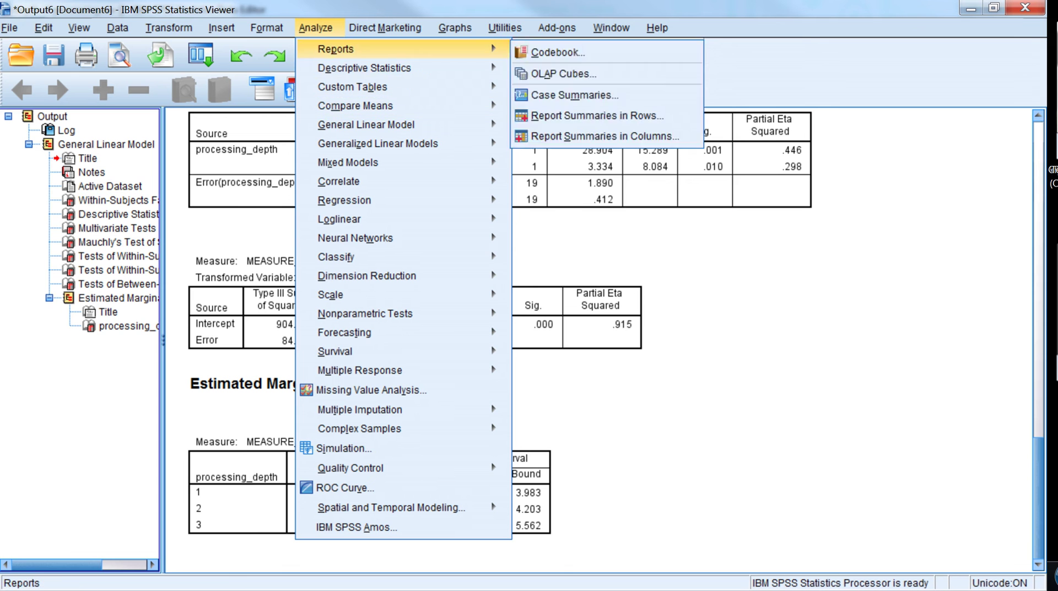
mouse_move(364, 67)
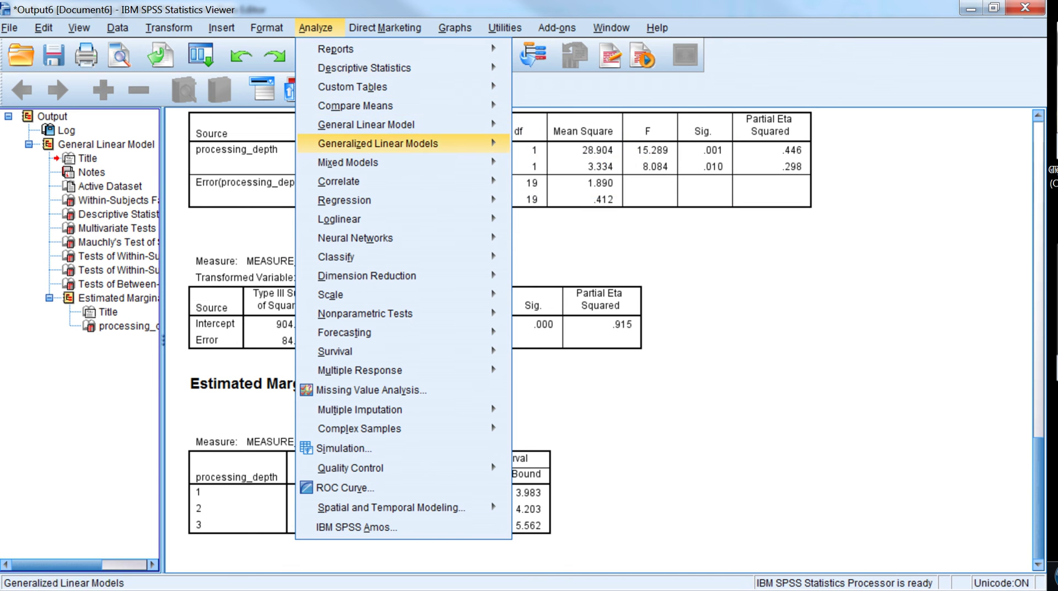
mouse_move(367, 124)
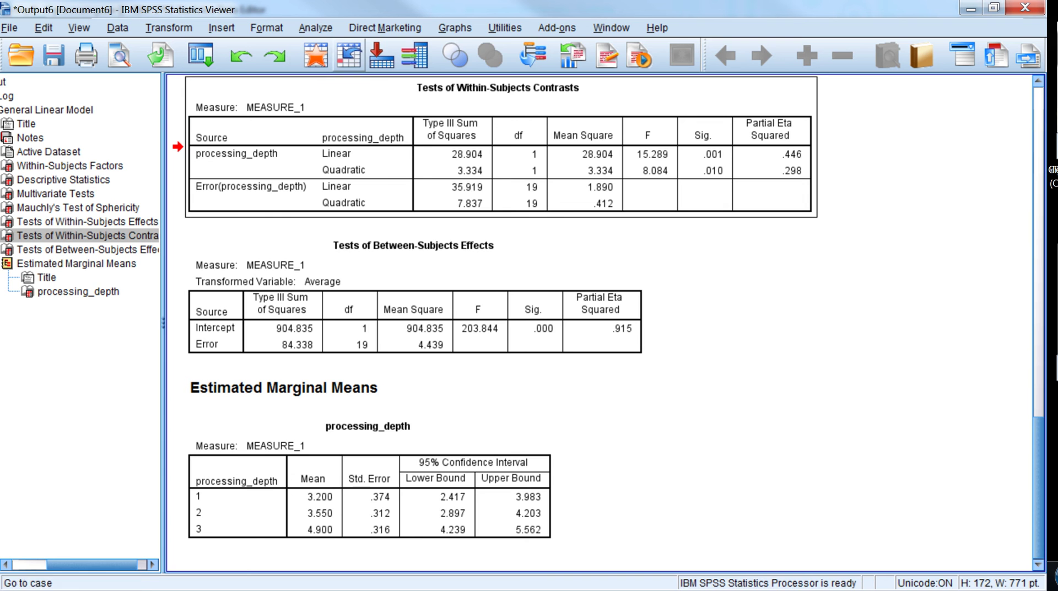
- Reopen the General Linear Model repeated measures analysis with the existing three-level processing_depth factor definition
click(316, 28)
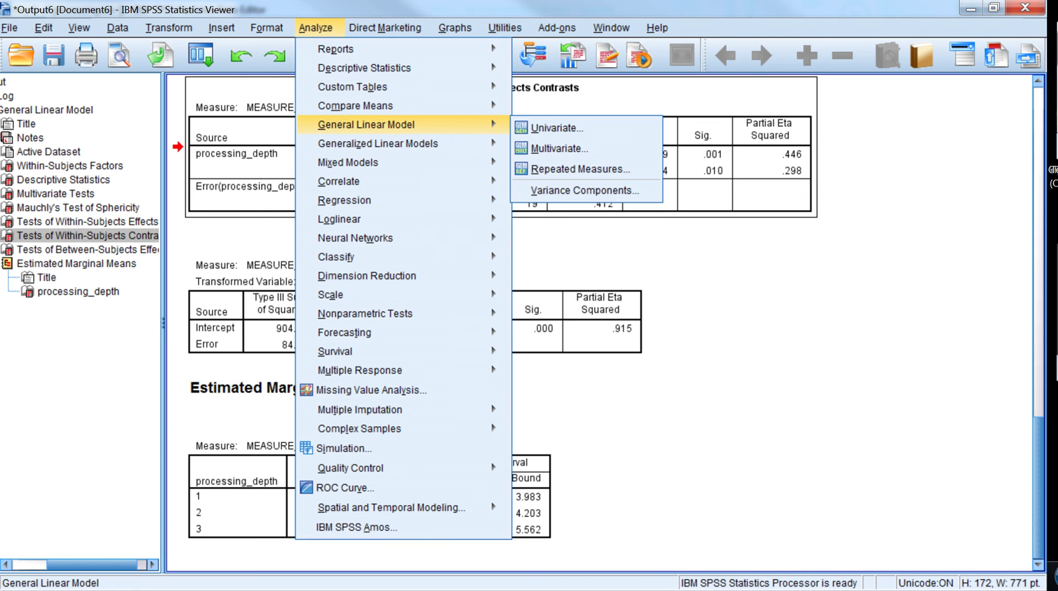
mouse_move(367, 125)
key(Right)
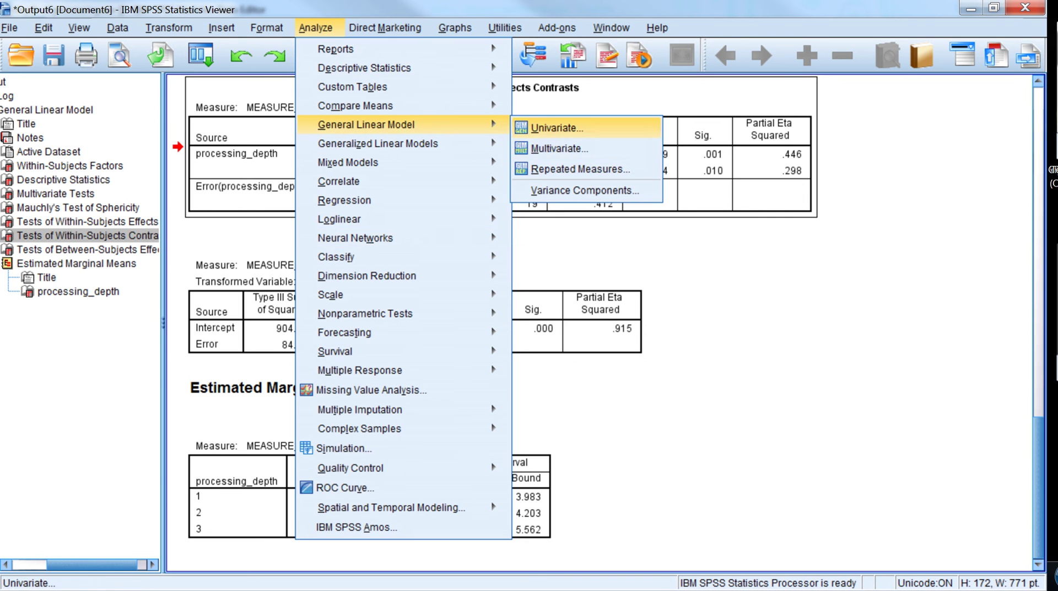
key(Down)
key(Down)
key(Return)
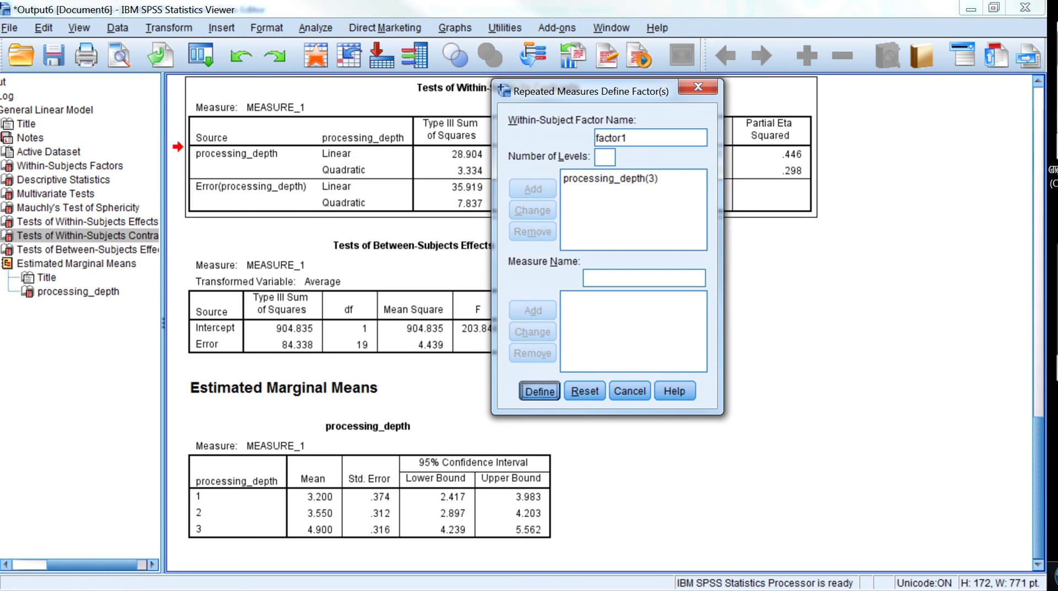
key(Return)
- Add a profile plot of the estimated marginal means across processing_depth and rerun the repeated measures analysis
click(443, 177)
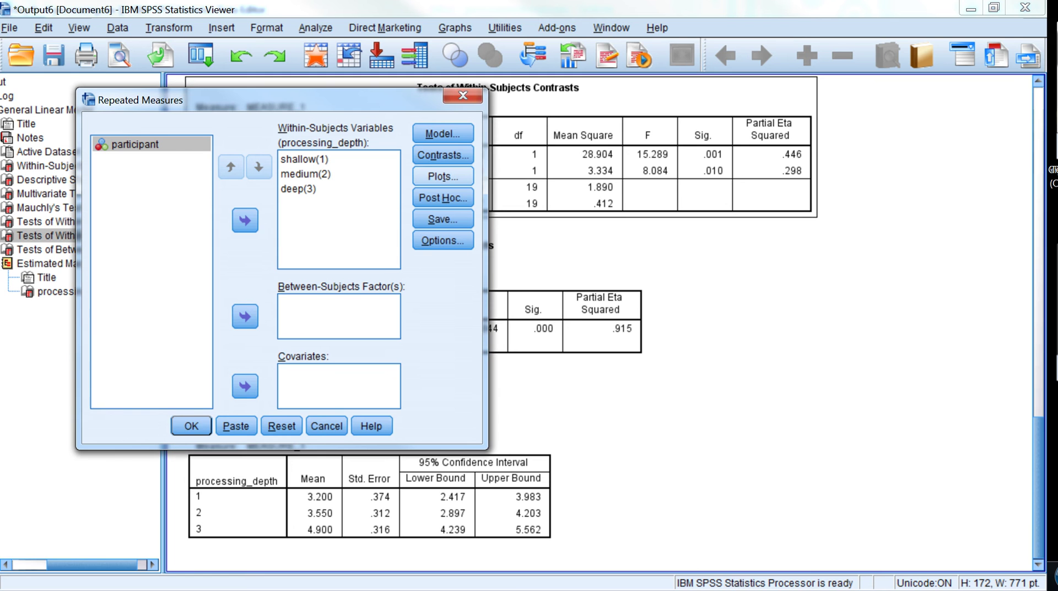
click(443, 176)
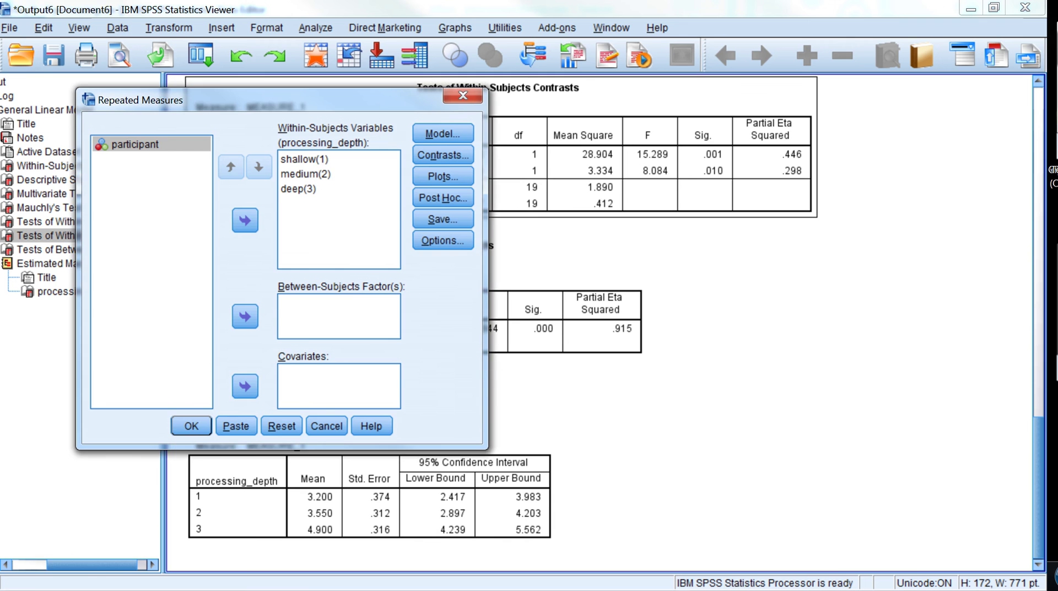
click(191, 426)
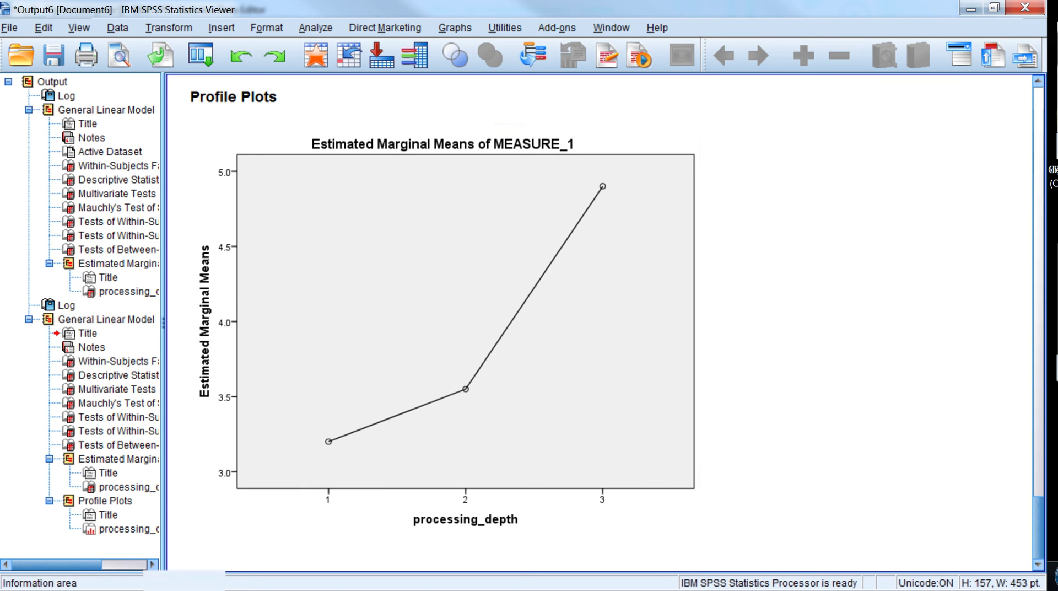
- Examine the profile plot of estimated marginal means together with the within-subjects effects and contrasts tables
scroll(474, 410, up, 2)
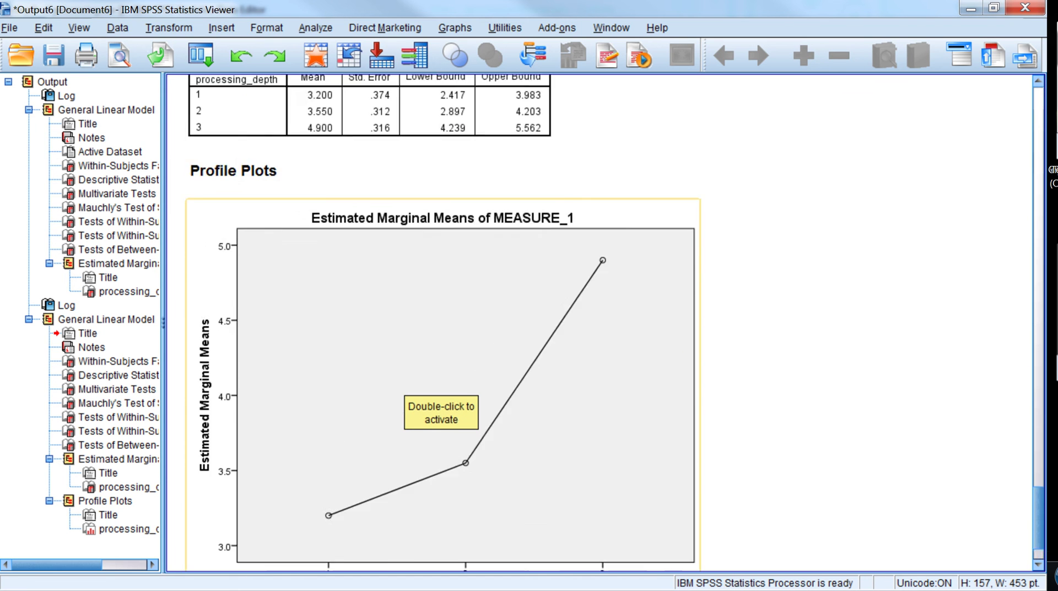
scroll(474, 410, down, 2)
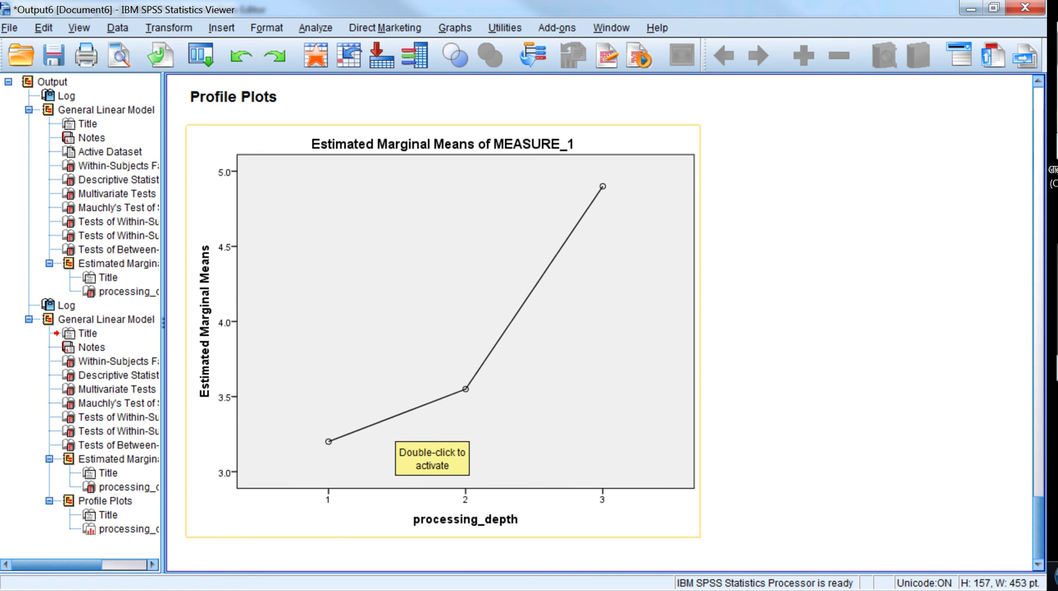
scroll(441, 330, up, 15)
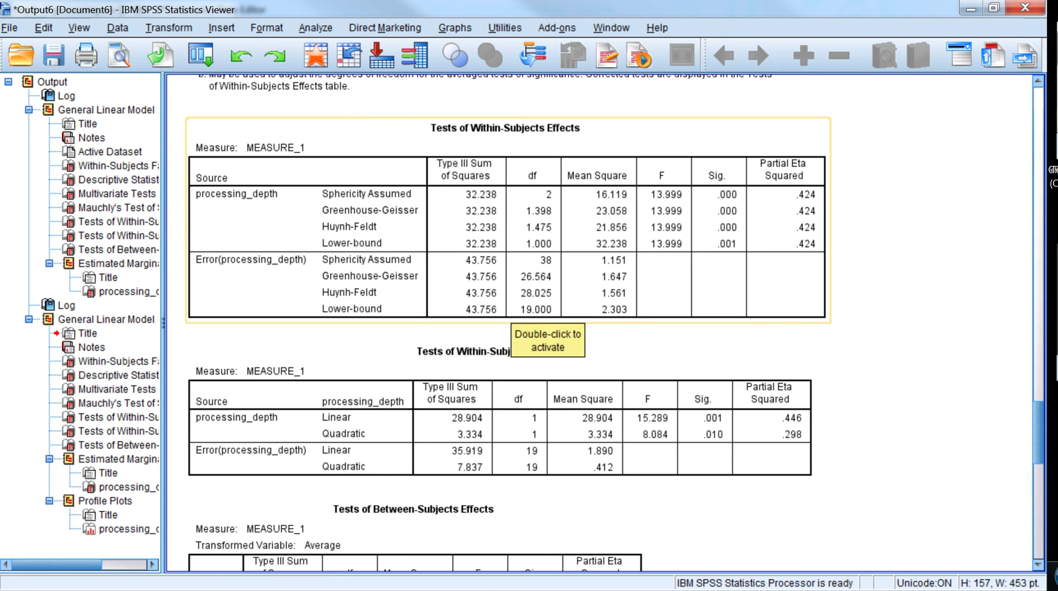
scroll(513, 325, down, 15)
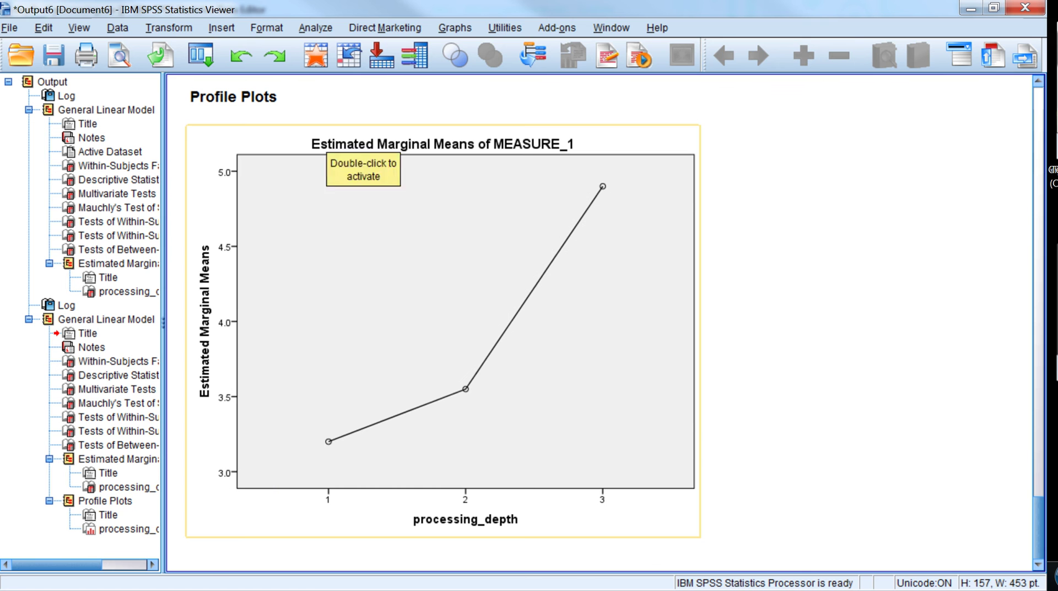
- Reopen the repeated measures setup for the General Linear Model, keeping the existing processing_depth factor definition
click(316, 28)
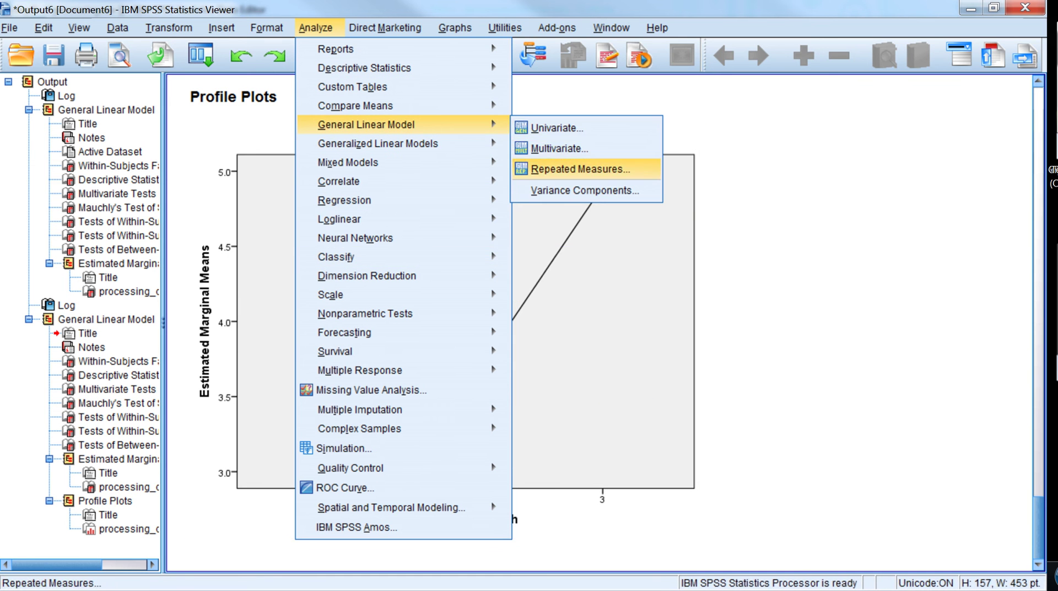
mouse_move(355, 238)
mouse_move(355, 125)
click(573, 168)
key(Return)
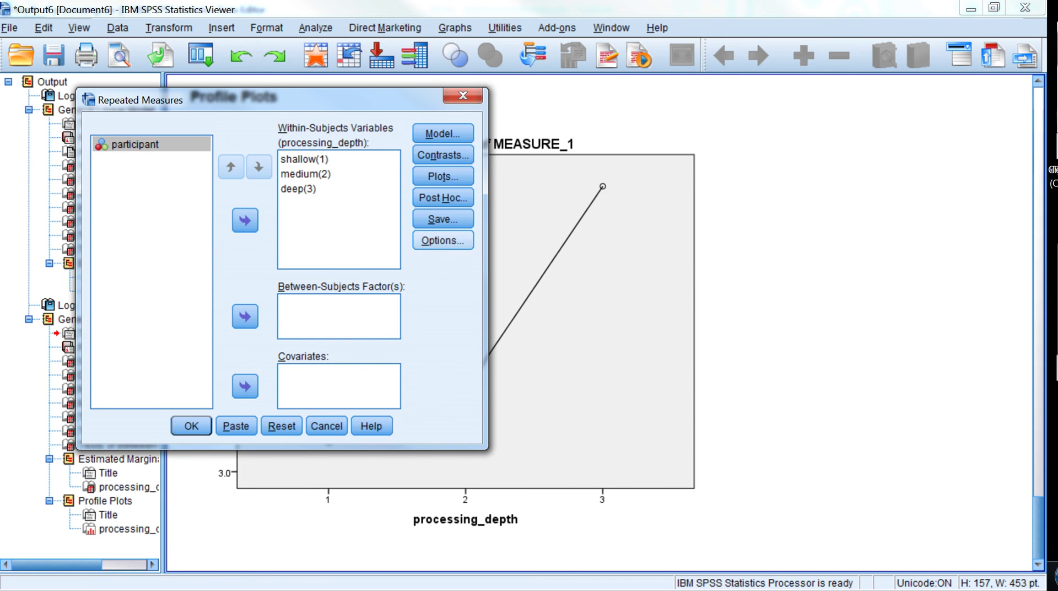
- Compare the main effects of processing_depth with a Bonferroni confidence interval adjustment and rerun the analysis
click(442, 240)
click(748, 242)
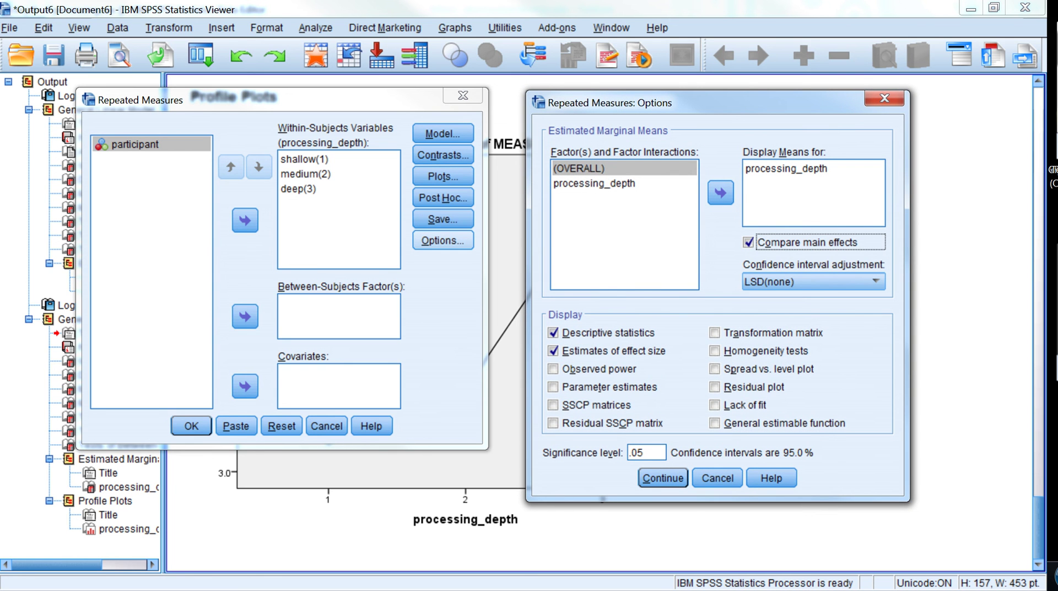
click(875, 281)
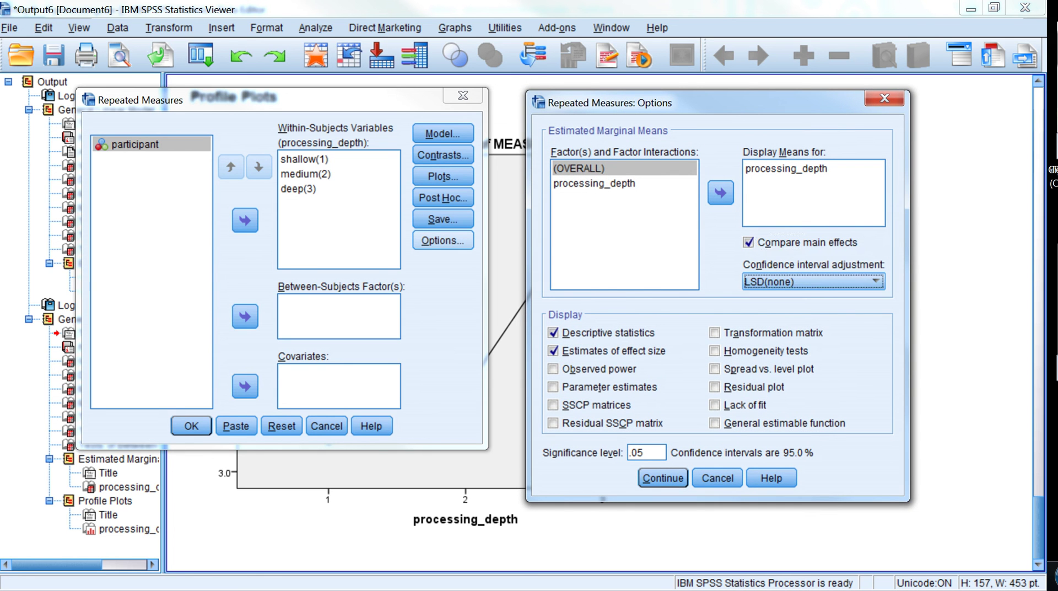
click(875, 281)
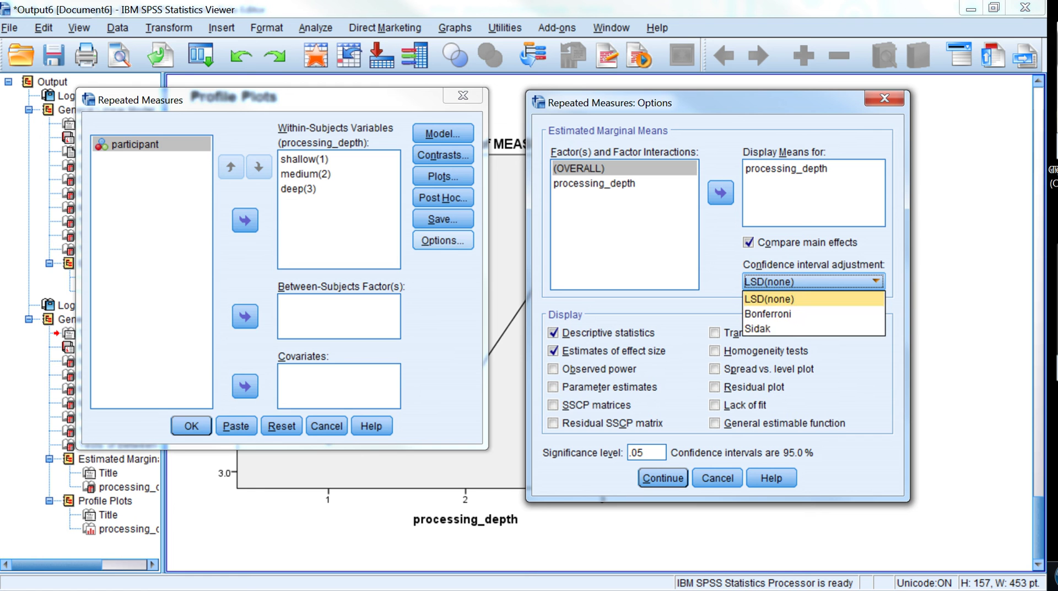
key(Down)
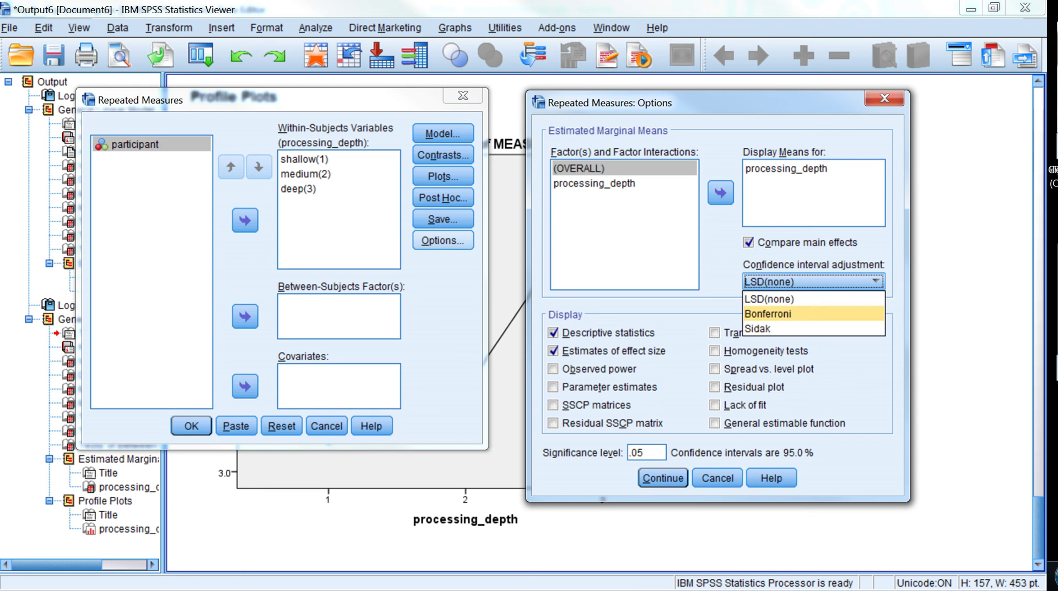
key(Return)
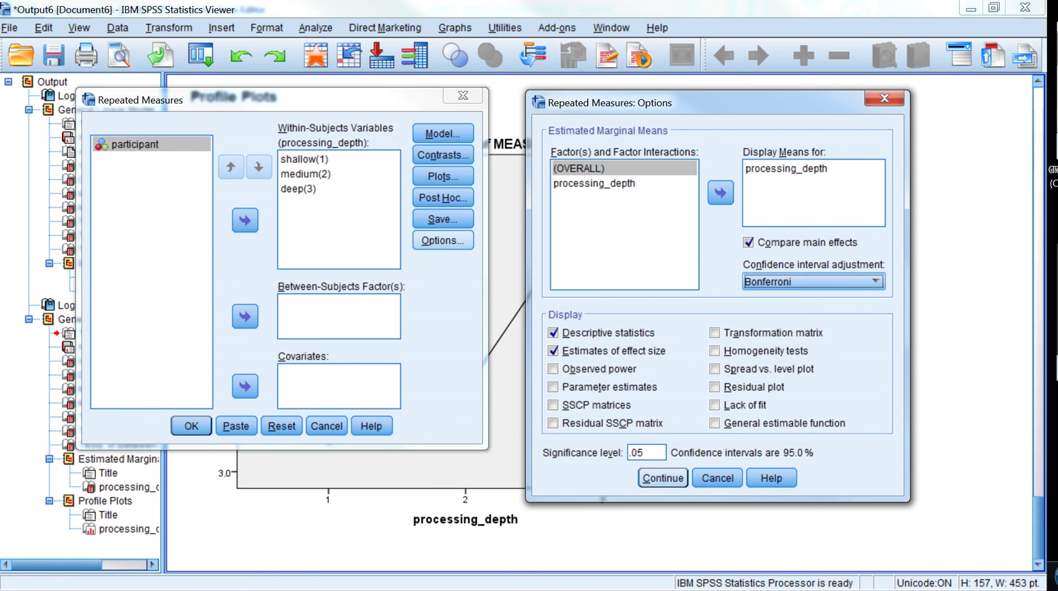
key(Return)
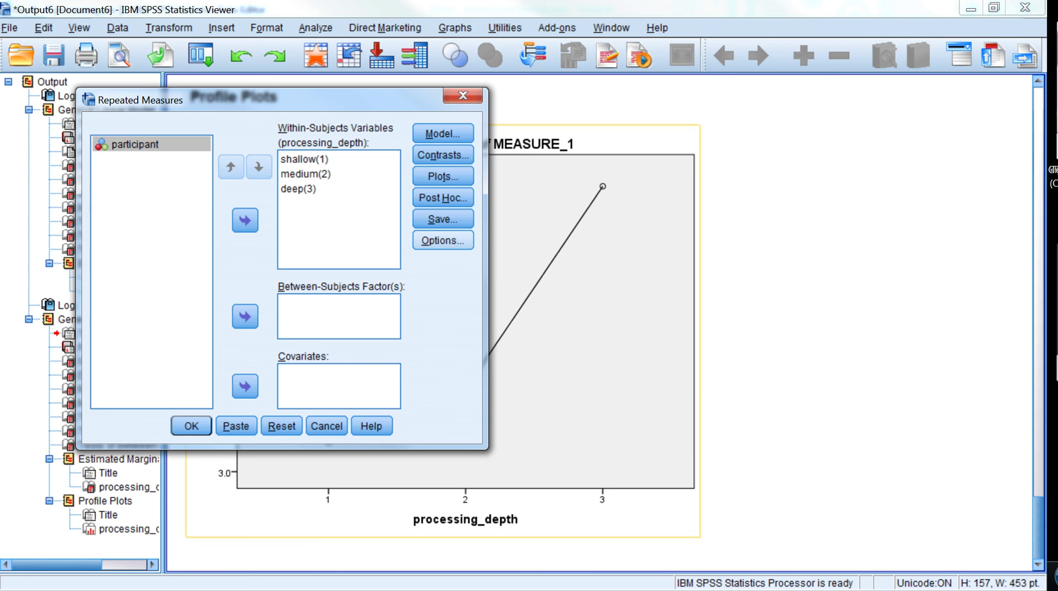
key(Return)
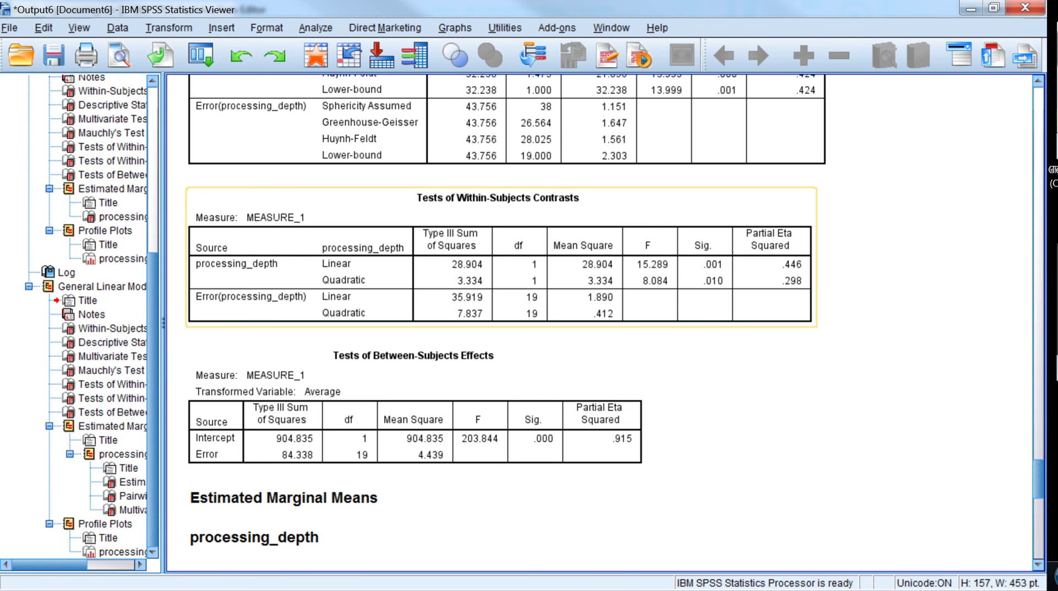
- Examine the Estimates table and the Bonferroni-adjusted Pairwise Comparisons for the three processing_depth levels
key(Down)
key(Down)
key(Down)
key(Down)
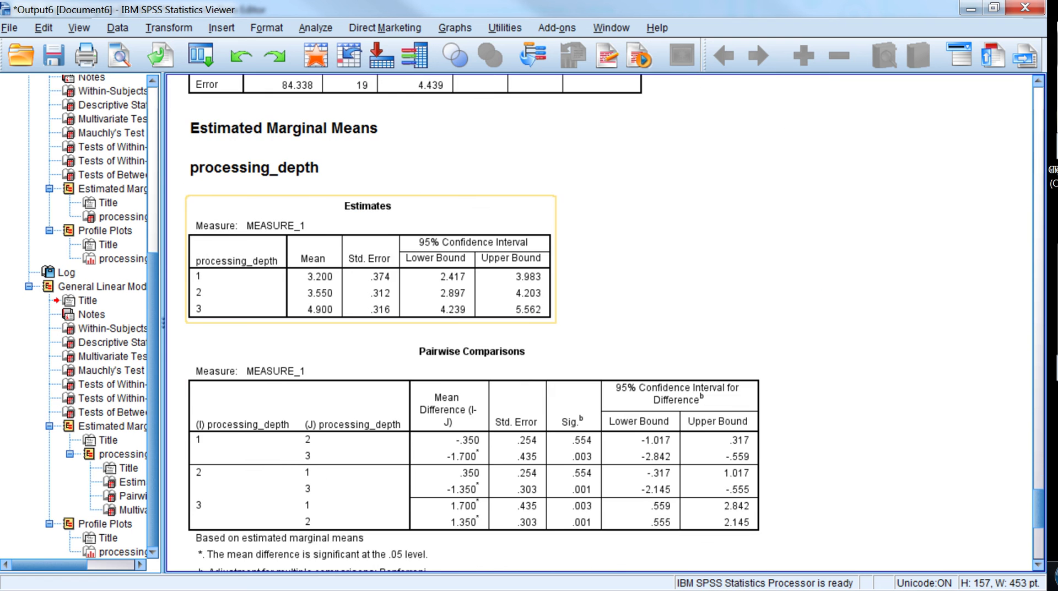
key(Down)
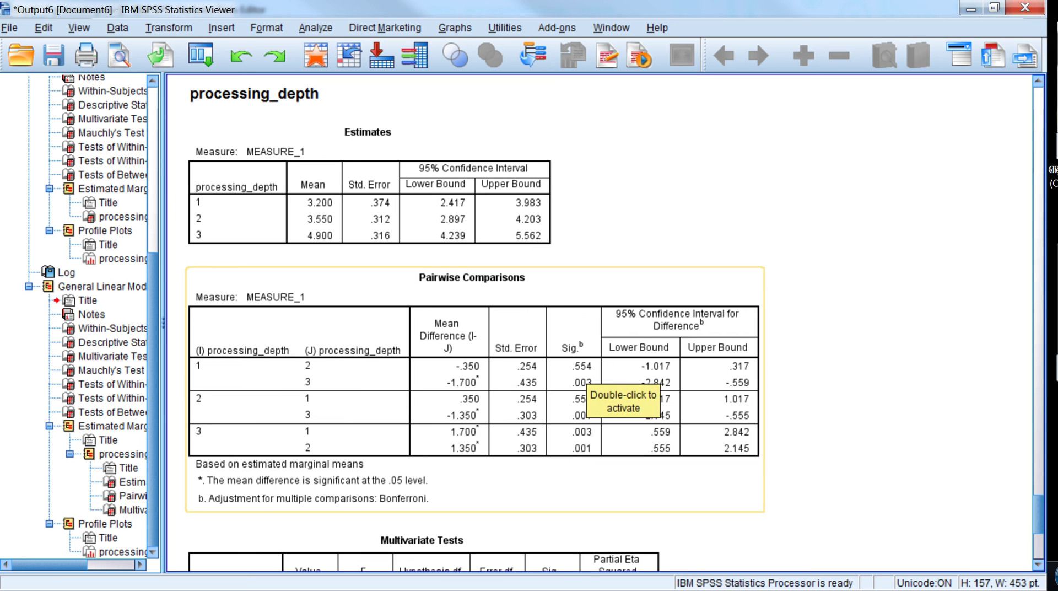
click(326, 549)
click(561, 378)
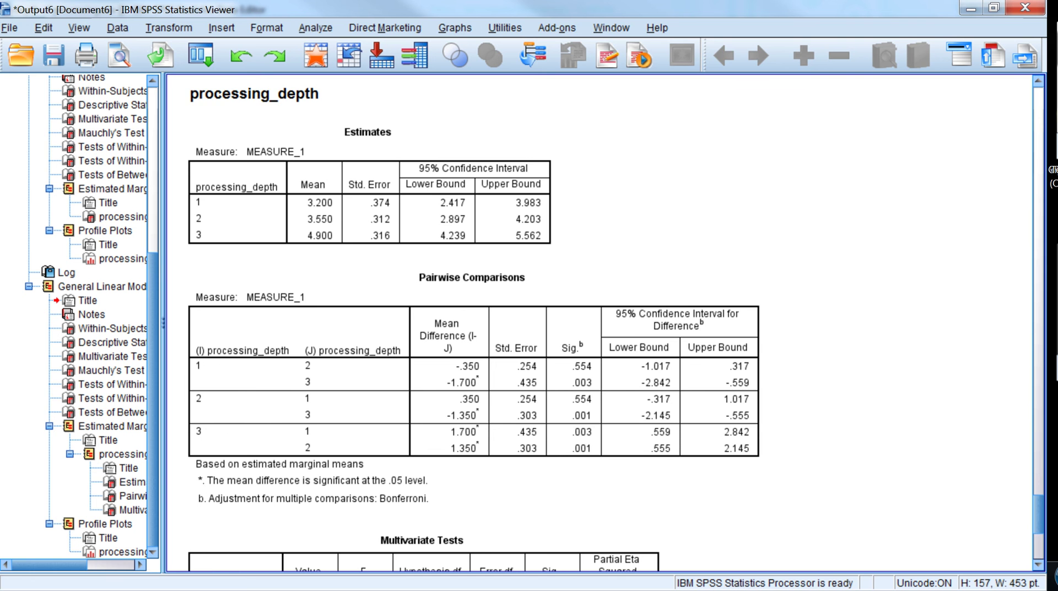
- Examine the Multivariate Tests table below the pairwise comparisons and compare it with the pairwise significance values
scroll(474, 325, down, 3)
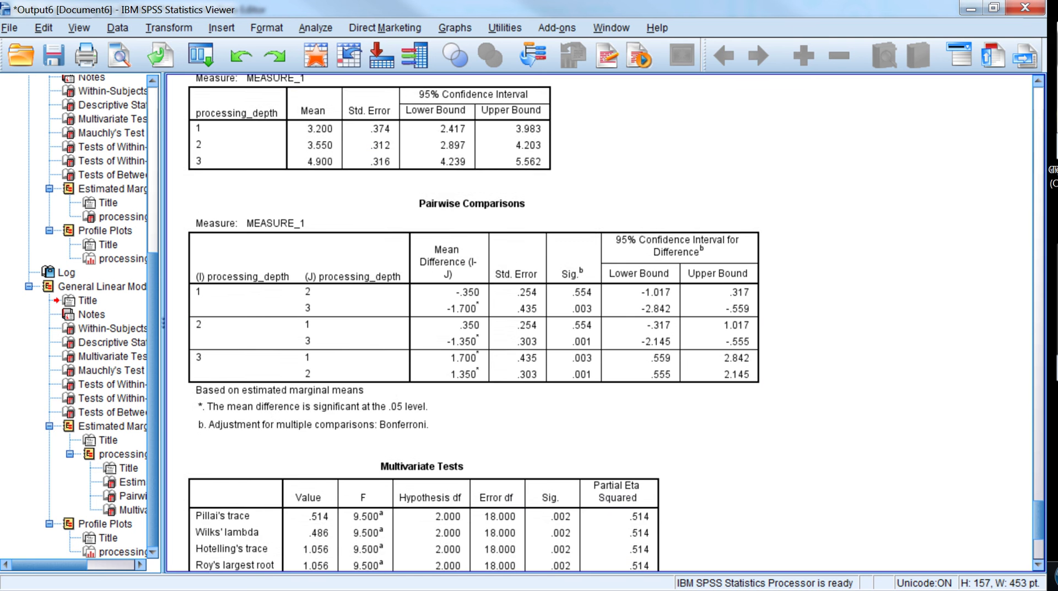
scroll(474, 325, down, 3)
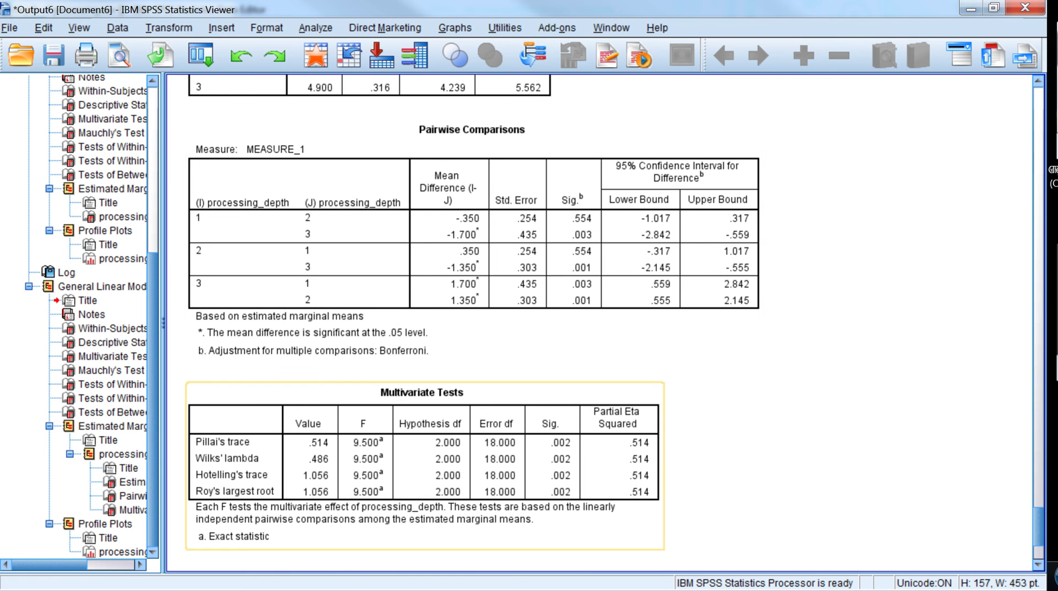
scroll(600, 323, down, 3)
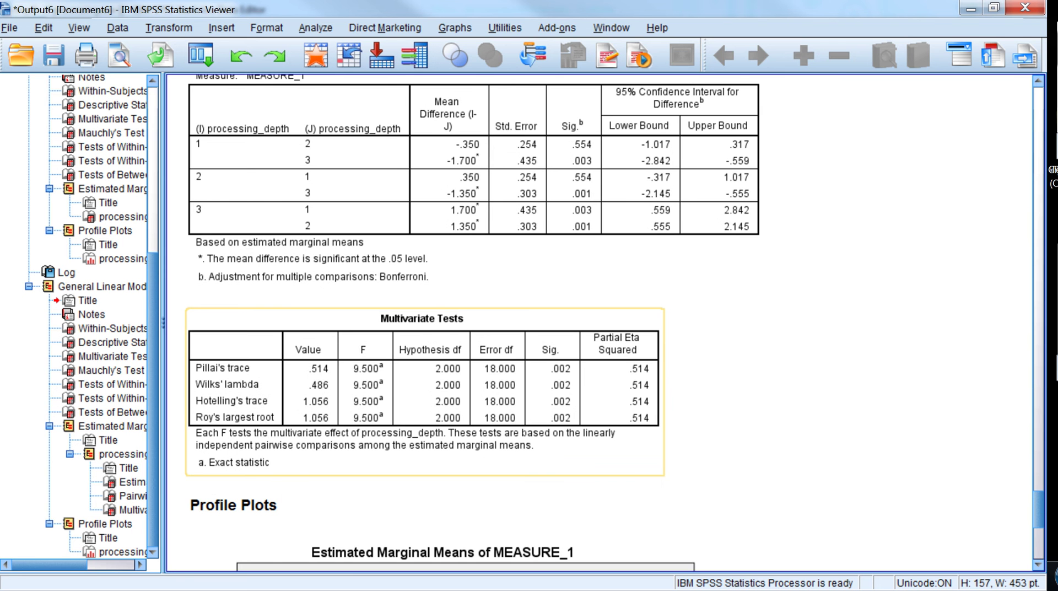
scroll(653, 457, up, 3)
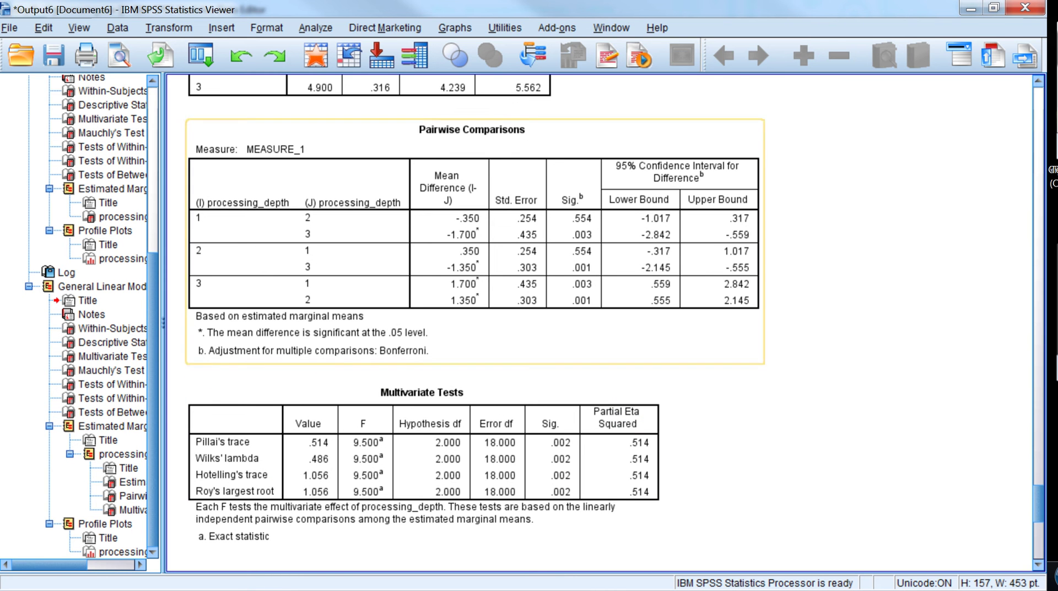
scroll(601, 322, down, 3)
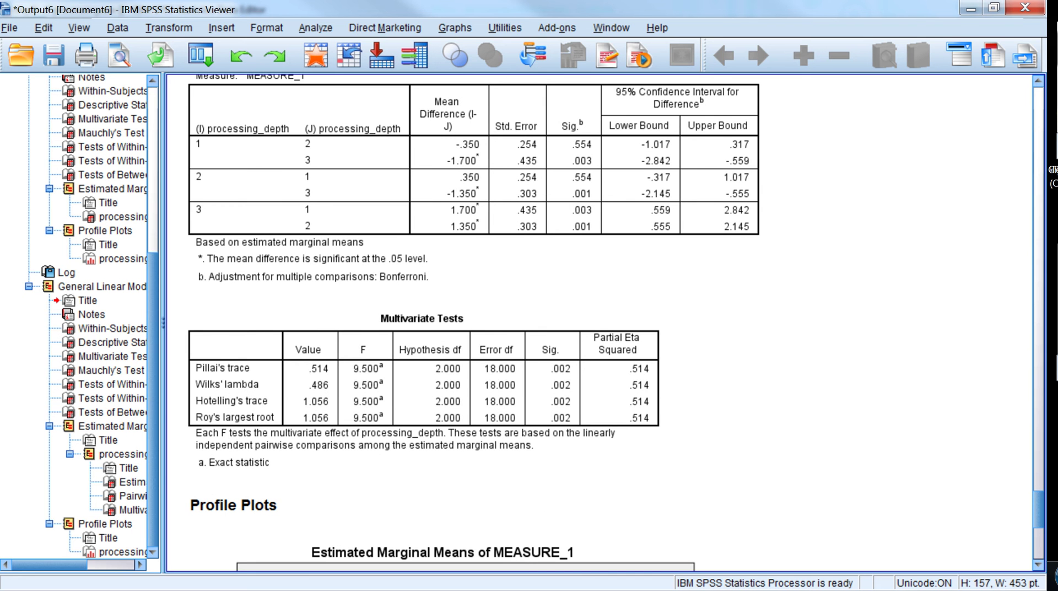
scroll(601, 322, up, 3)
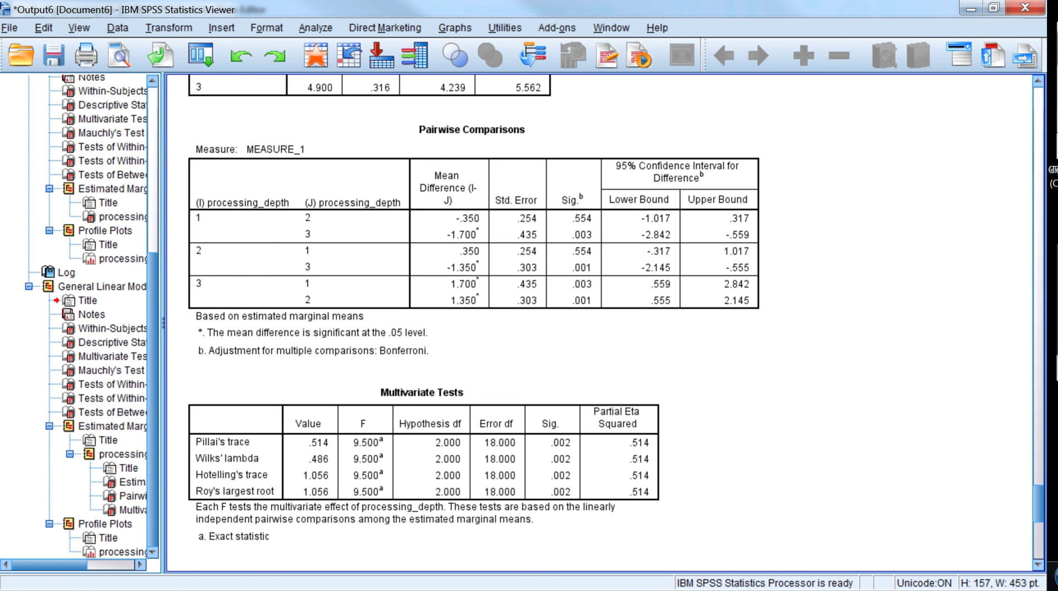
scroll(600, 322, down, 10)
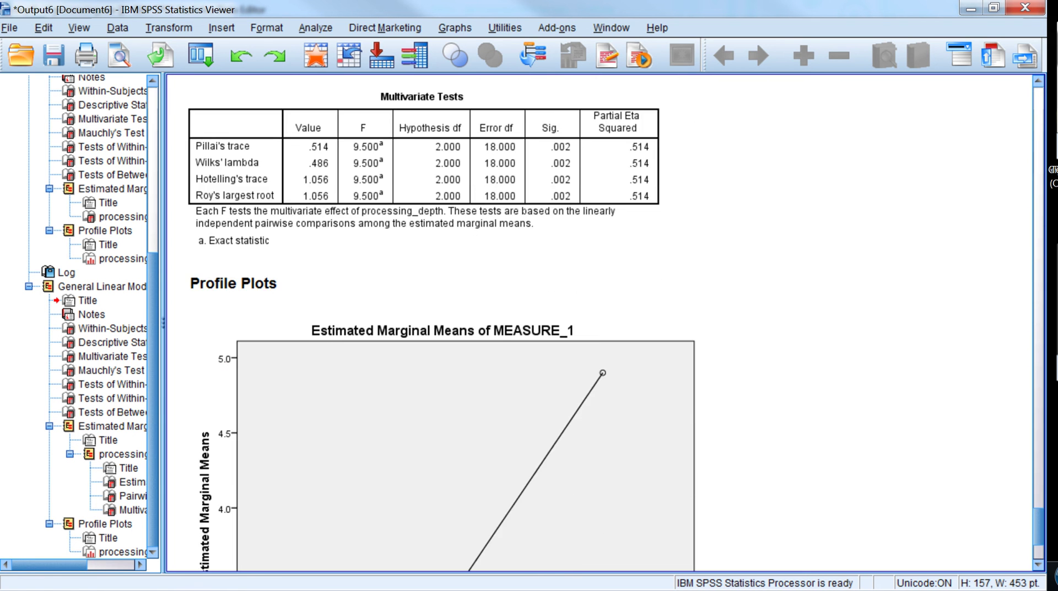
- Review the output backwards from the estimated marginal means to the first analysis's syntax log and descriptive statistics
scroll(601, 323, up, 5)
scroll(600, 322, up, 15)
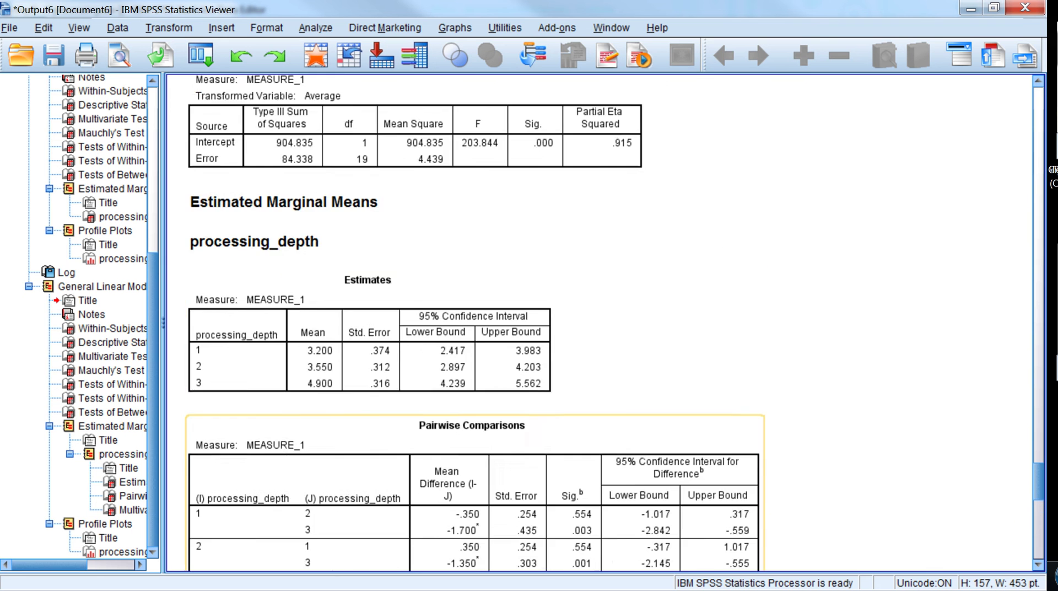
scroll(601, 323, up, 8)
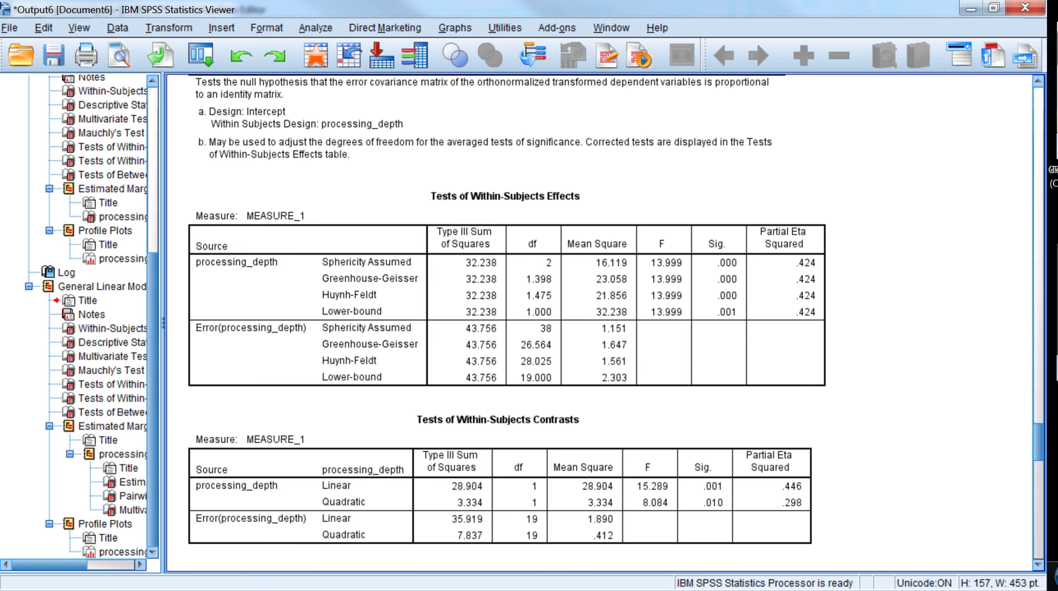
scroll(600, 322, up, 12)
scroll(601, 322, down, 20)
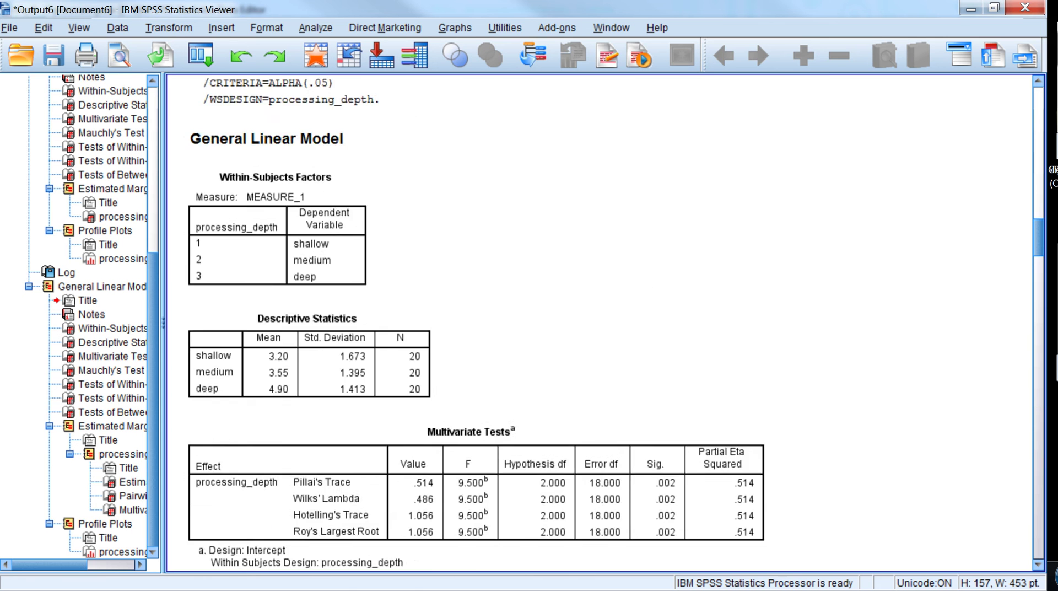
scroll(600, 322, up, 13)
scroll(507, 323, up, 12)
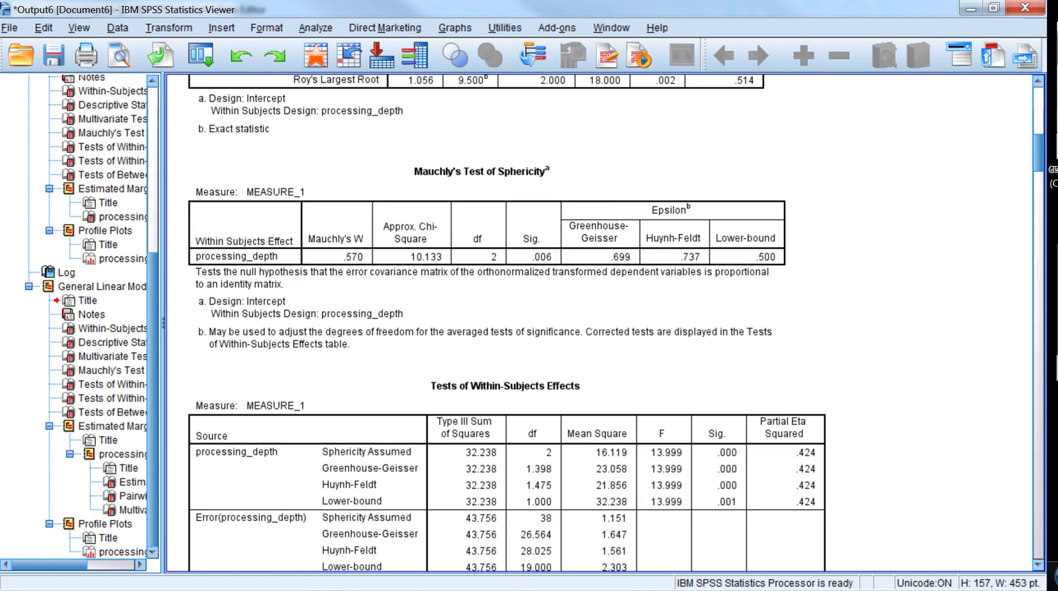
scroll(601, 322, up, 3)
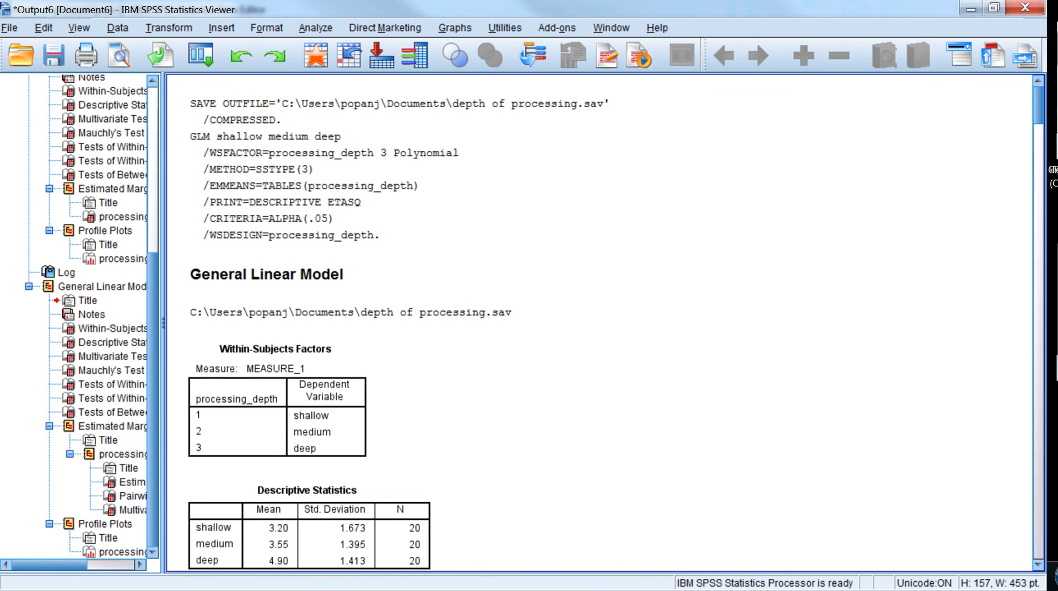
drag(661, 9, 575, 147)
drag(303, 147, 242, 177)
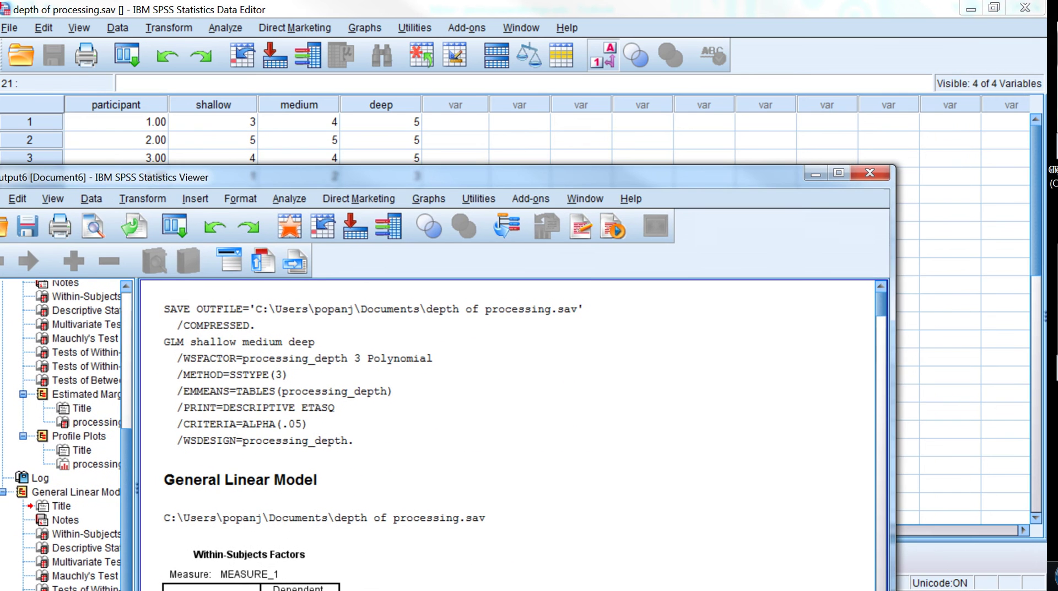
click(839, 173)
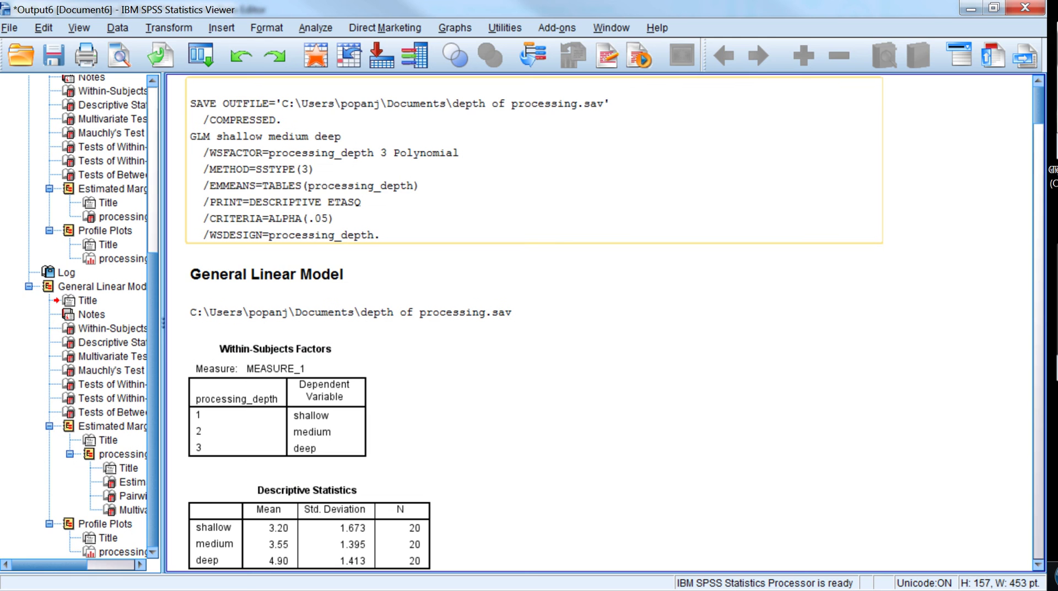
- Examine the first analysis's Descriptive Statistics, Multivariate Tests, Mauchly's Test of Sphericity and Tests of Within-Subjects Effects tables
scroll(385, 408, down, 2)
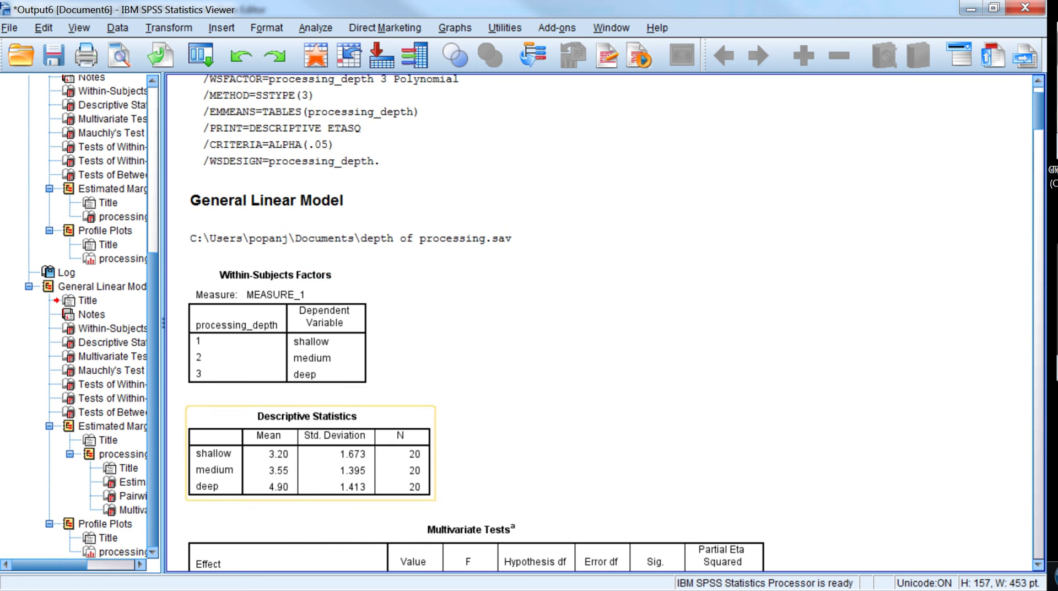
scroll(600, 322, down, 3)
click(477, 440)
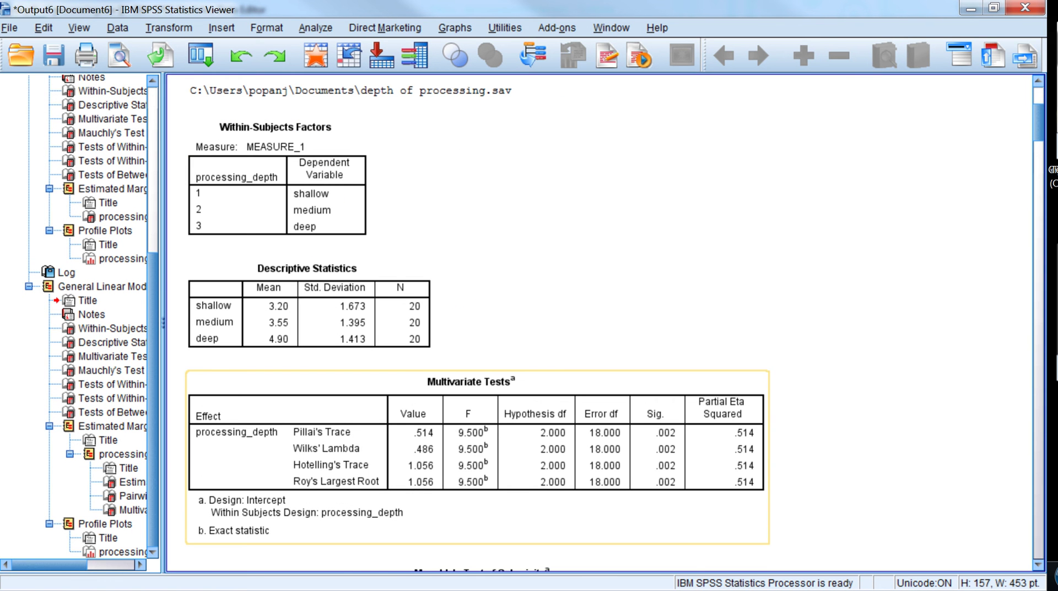
scroll(551, 419, down, 13)
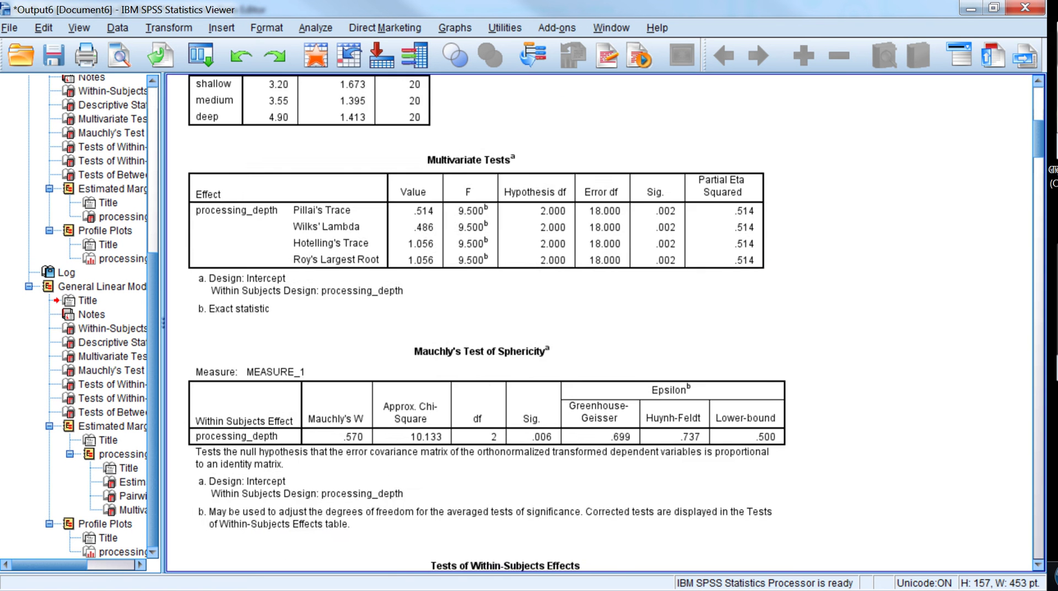
scroll(506, 331, down, 3)
click(507, 435)
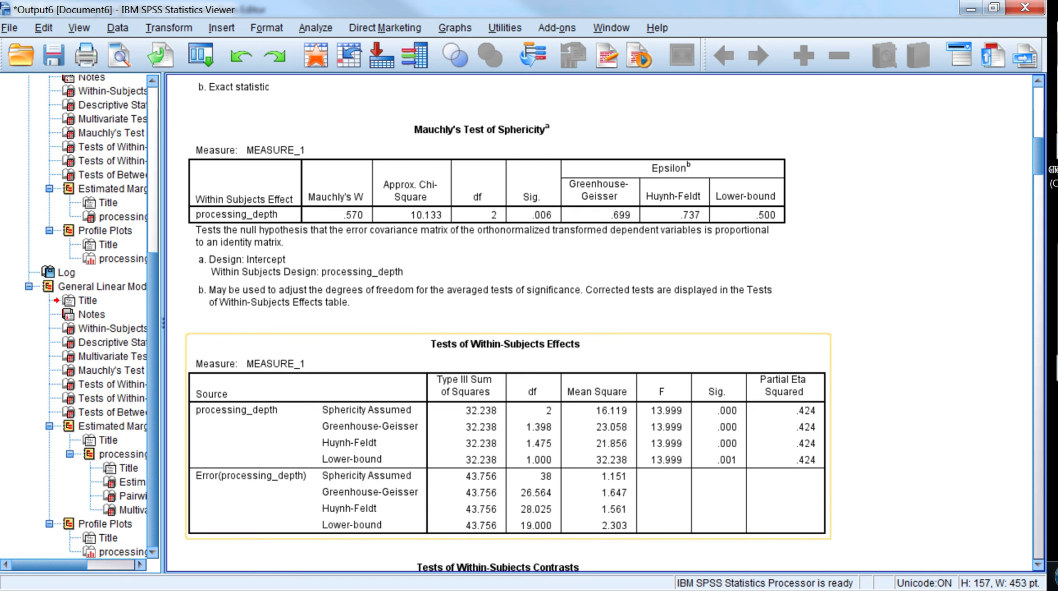
click(471, 309)
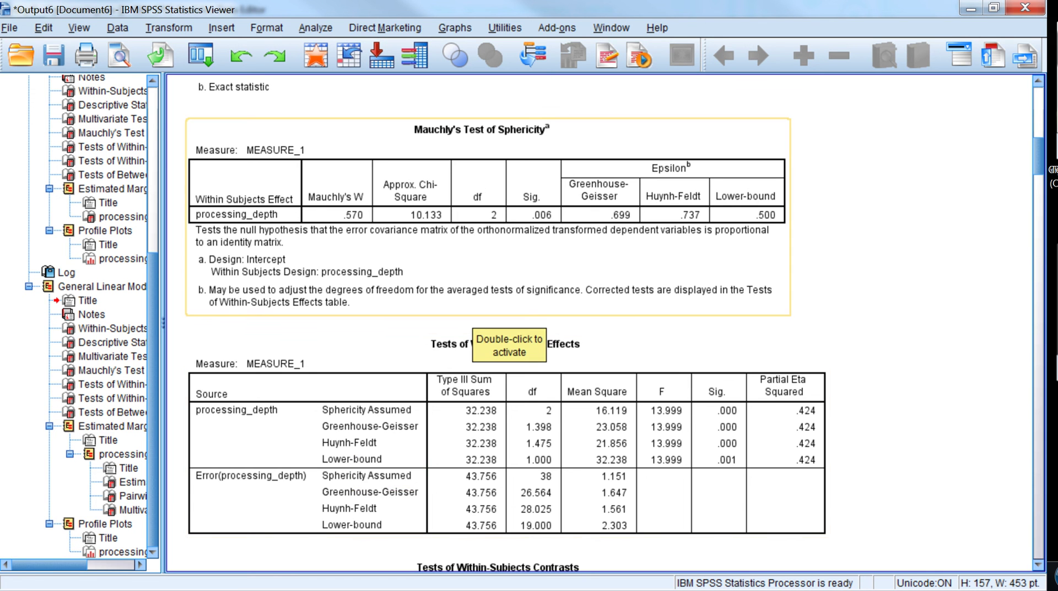
click(471, 322)
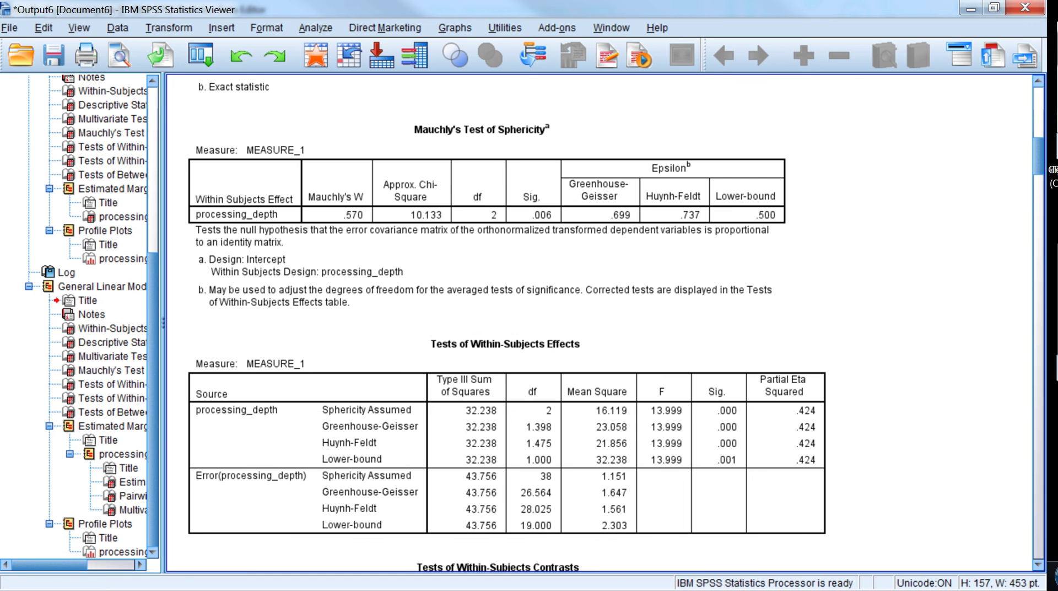
click(471, 309)
scroll(506, 322, up, 2)
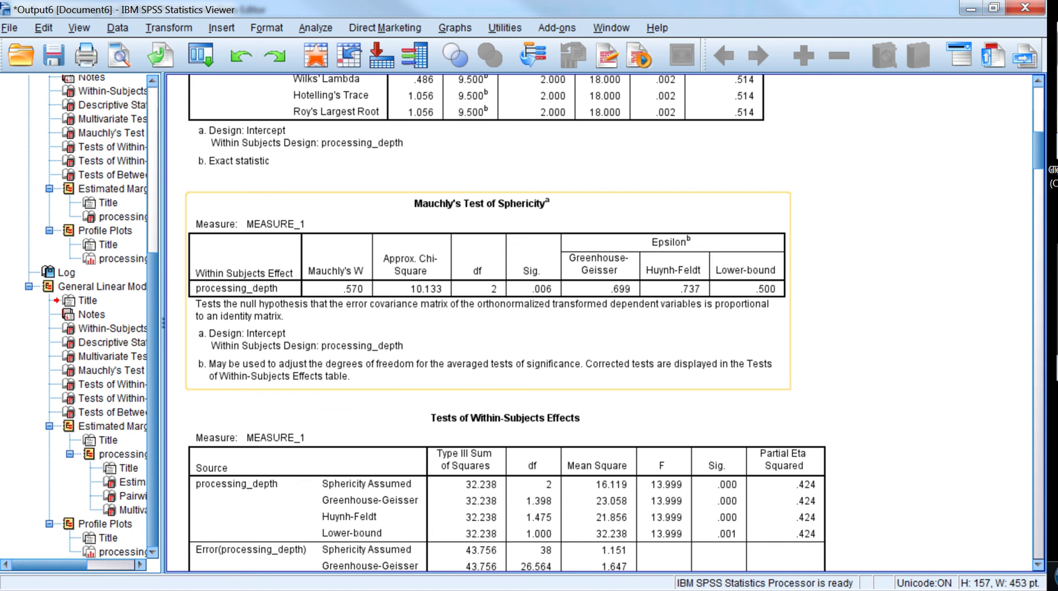